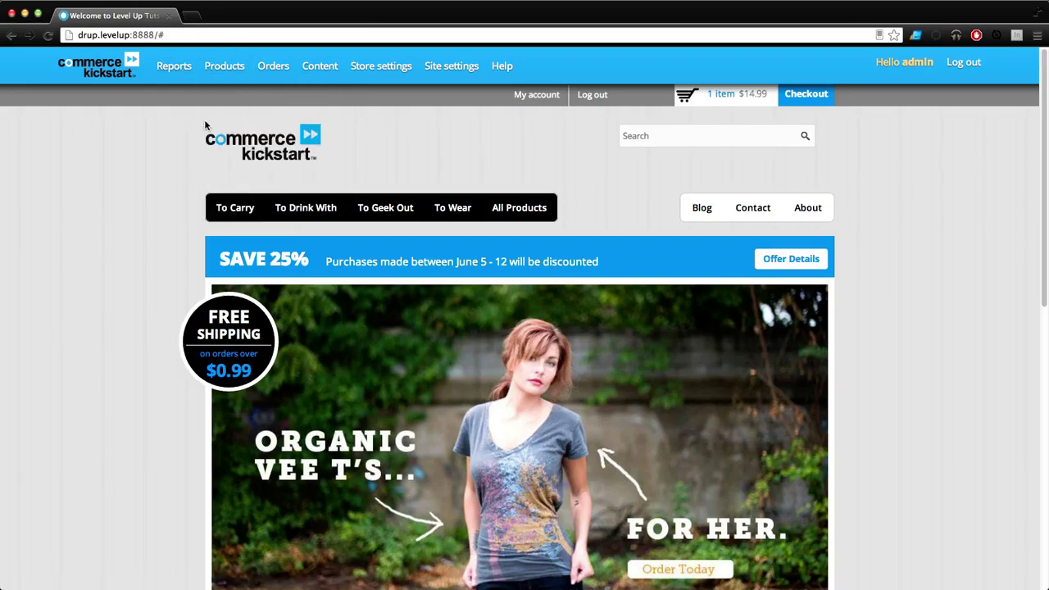
- Create a product variation type named Glasses and save it, continuing to its field management
mouse_move(211, 70)
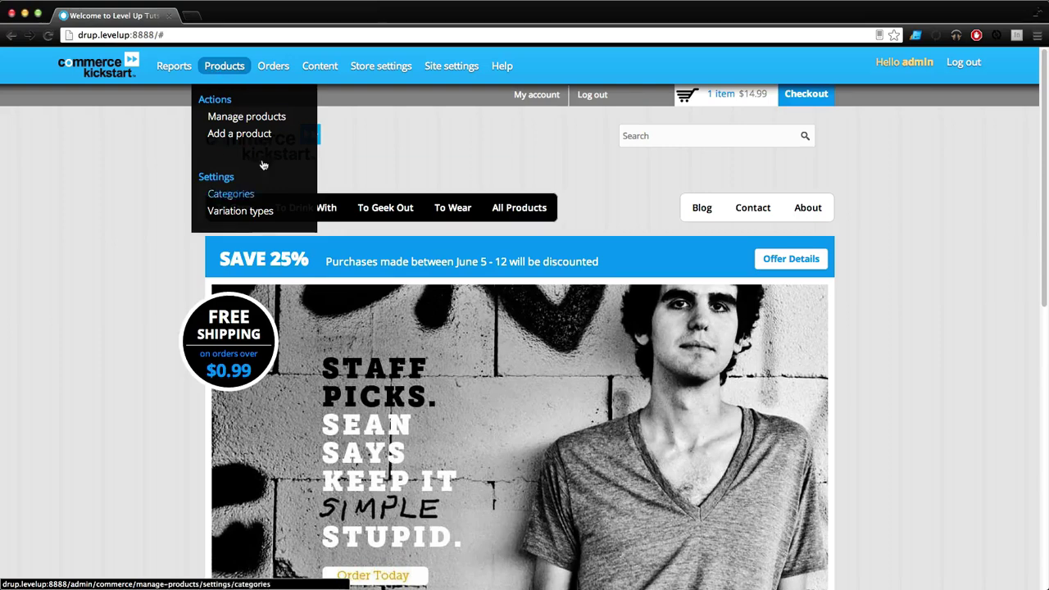
left_click(247, 212)
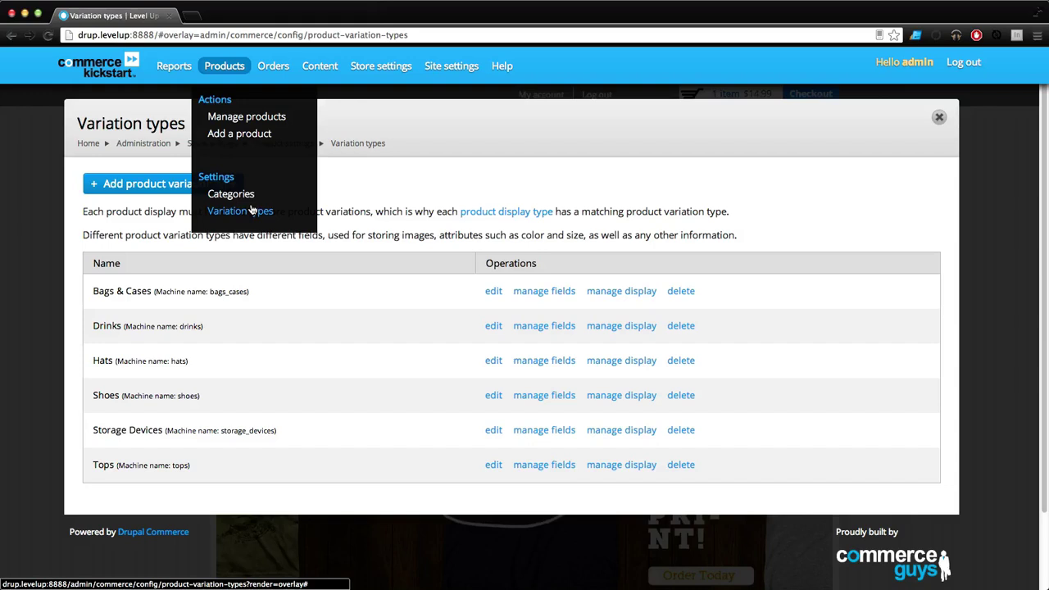
left_click(143, 190)
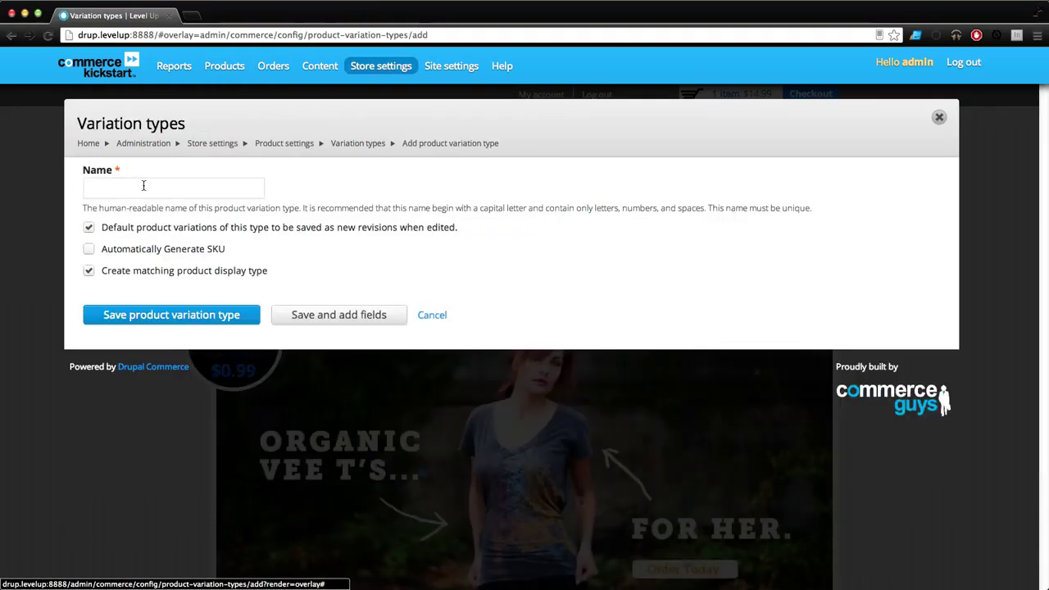
left_click(134, 194)
type("Glasses")
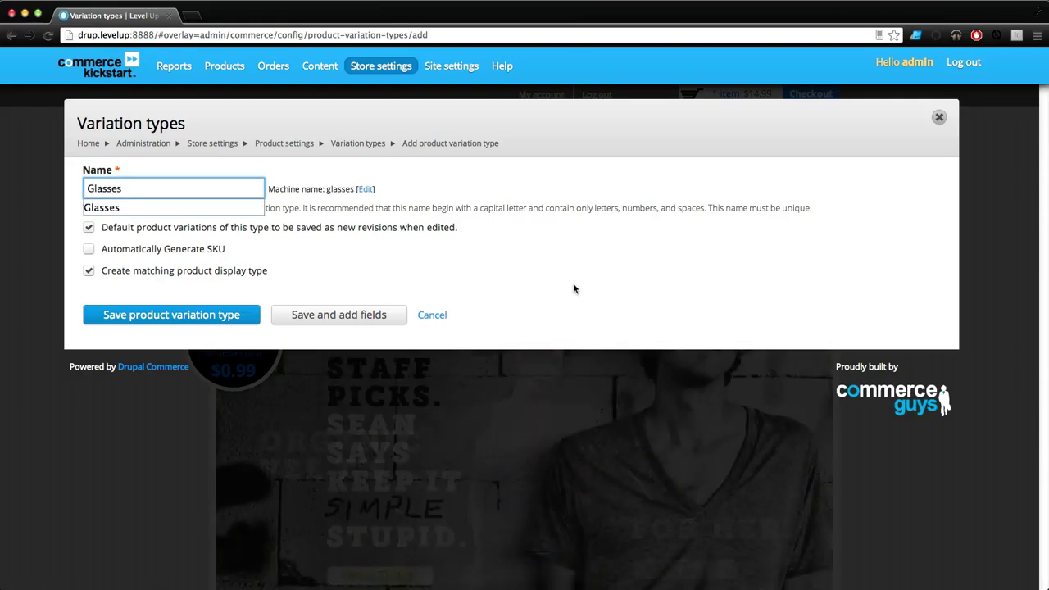
left_click(573, 283)
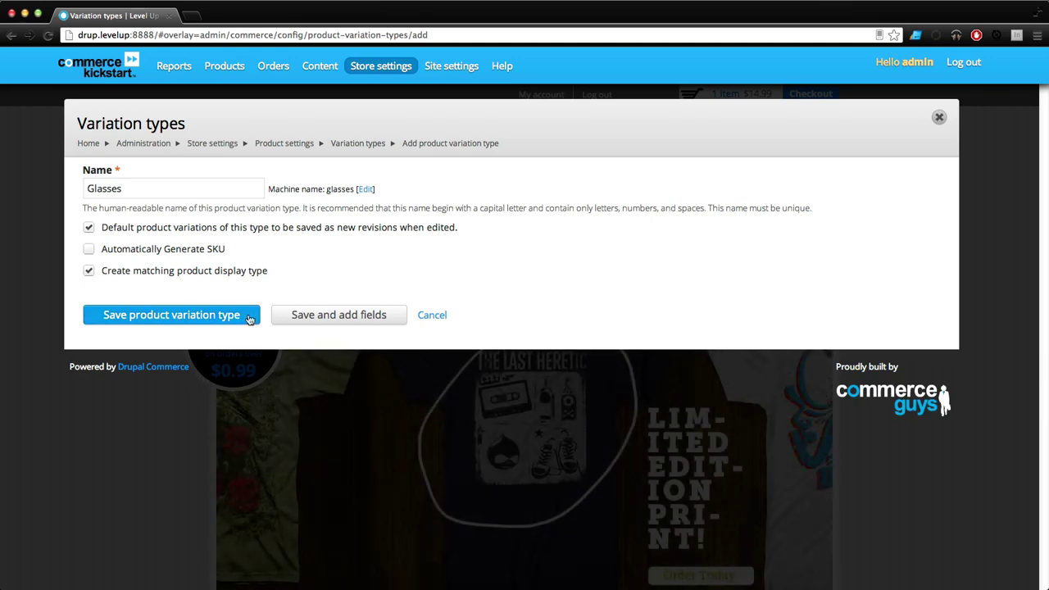
left_click(345, 323)
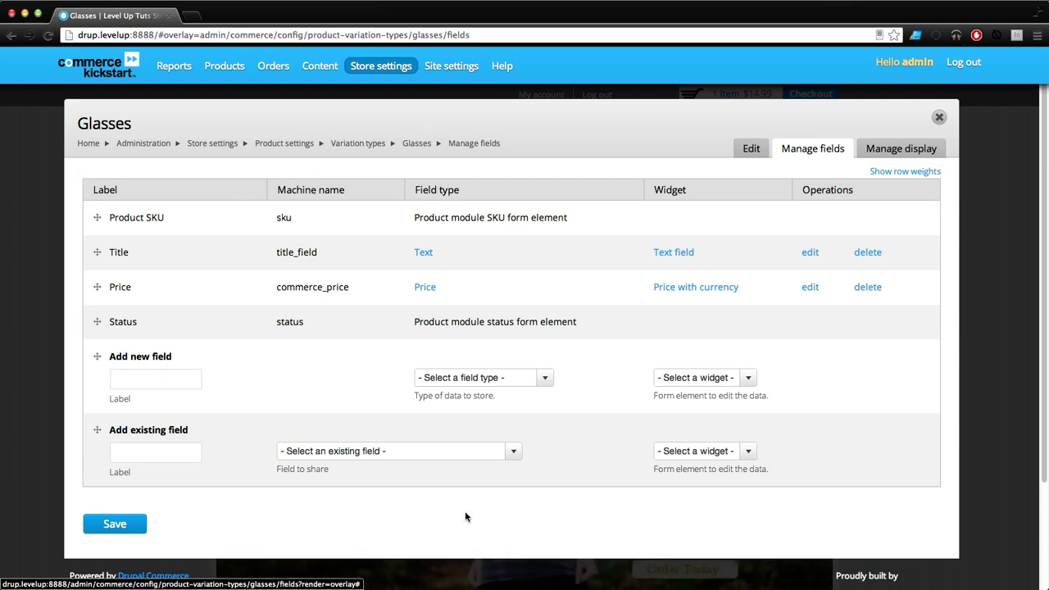
- Set up the existing term reference field_color (Color) with the Autocomplete term widget (tagging) and place it between Title and Price
left_click(428, 462)
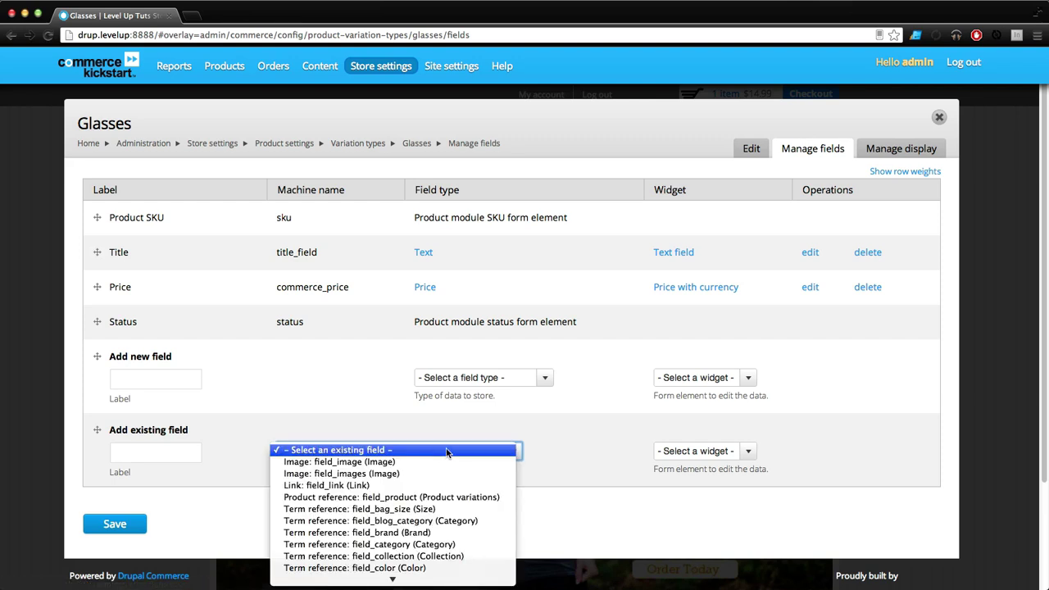
scroll(447, 452, "down", 3)
scroll(447, 453, "down", 1)
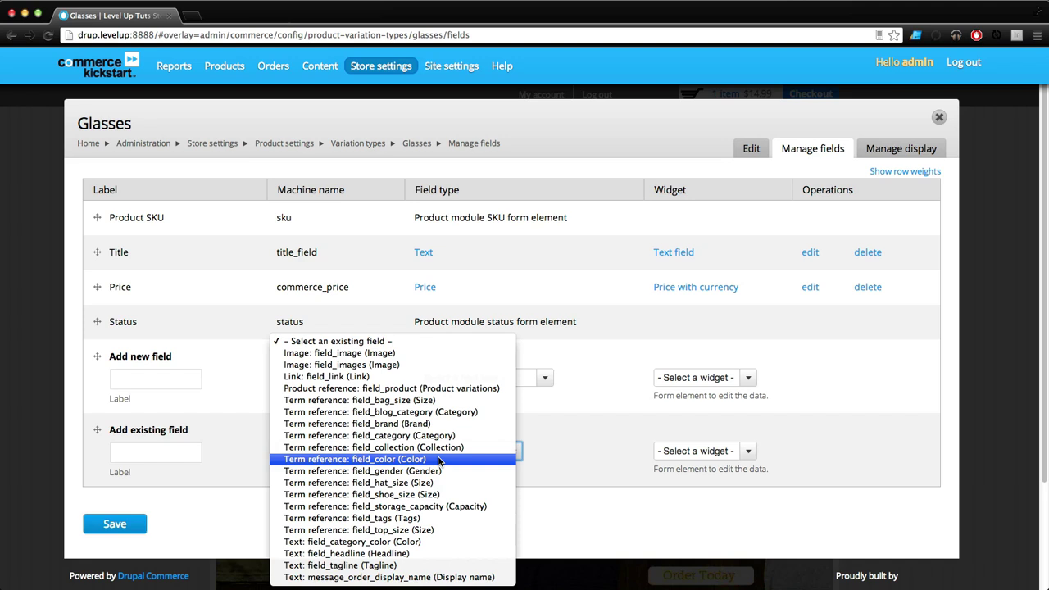
left_click(441, 462)
left_click(646, 451)
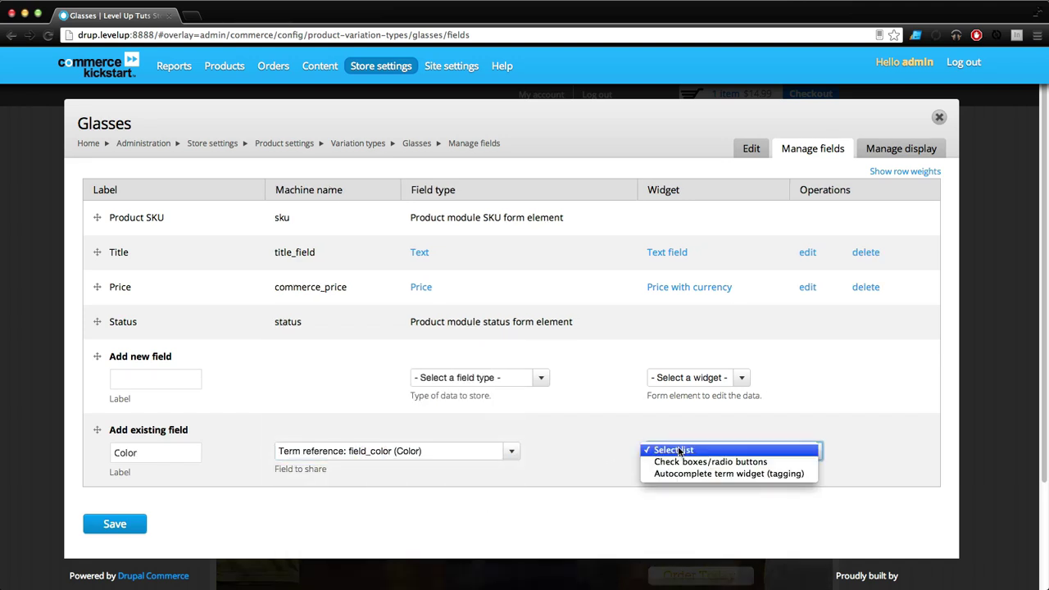
left_click(678, 450)
left_click(354, 451)
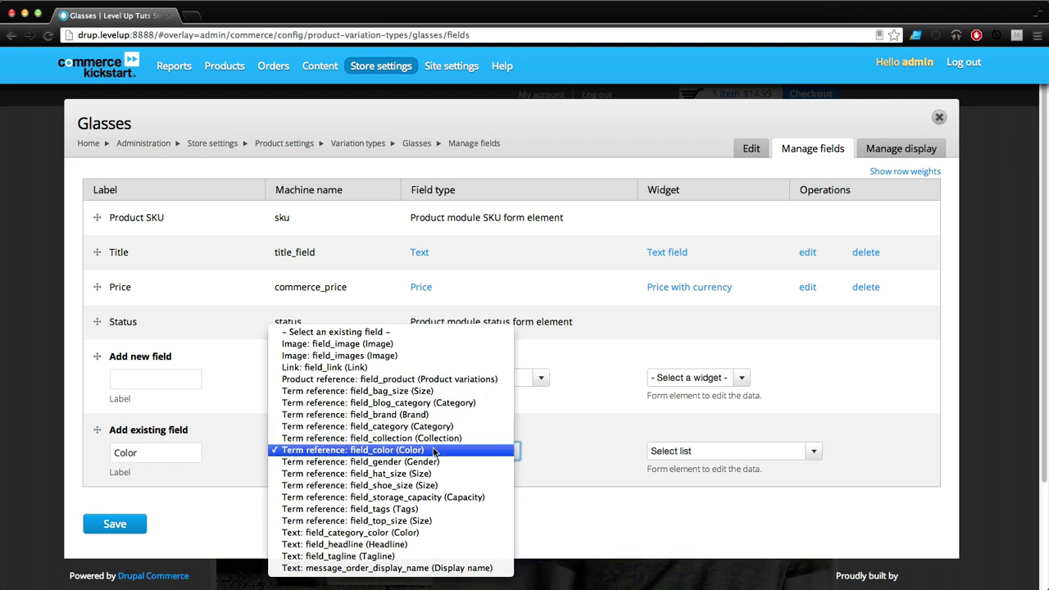
left_click(435, 451)
left_click(677, 458)
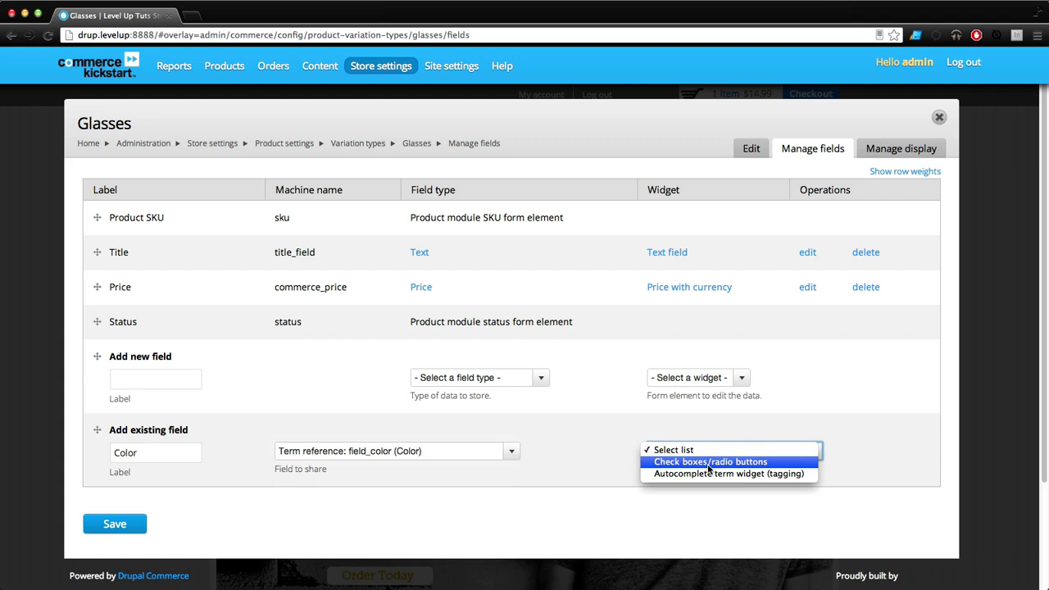
left_click(687, 474)
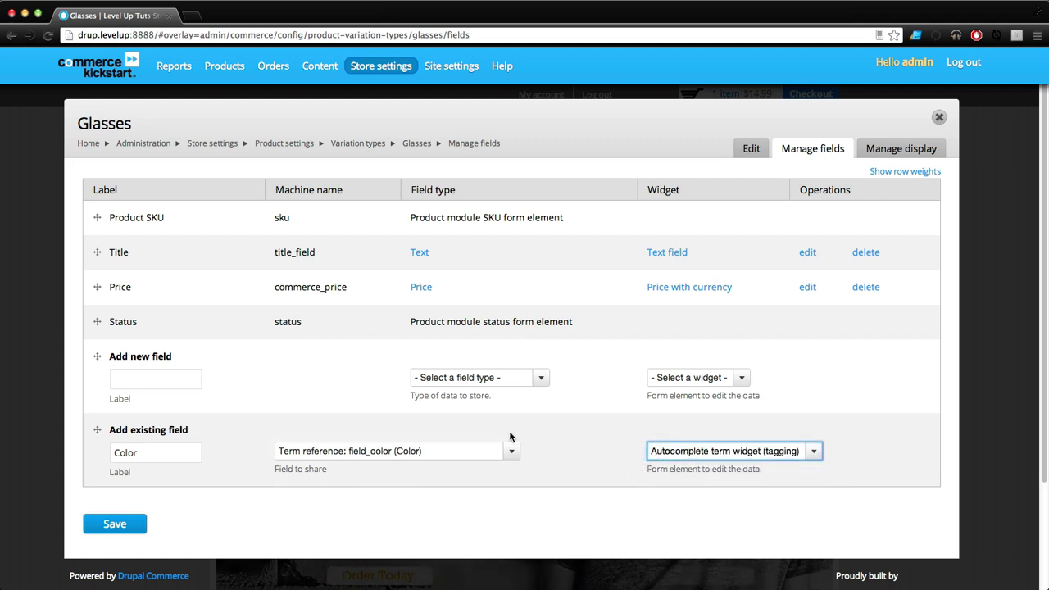
left_click_drag(100, 432, 107, 347)
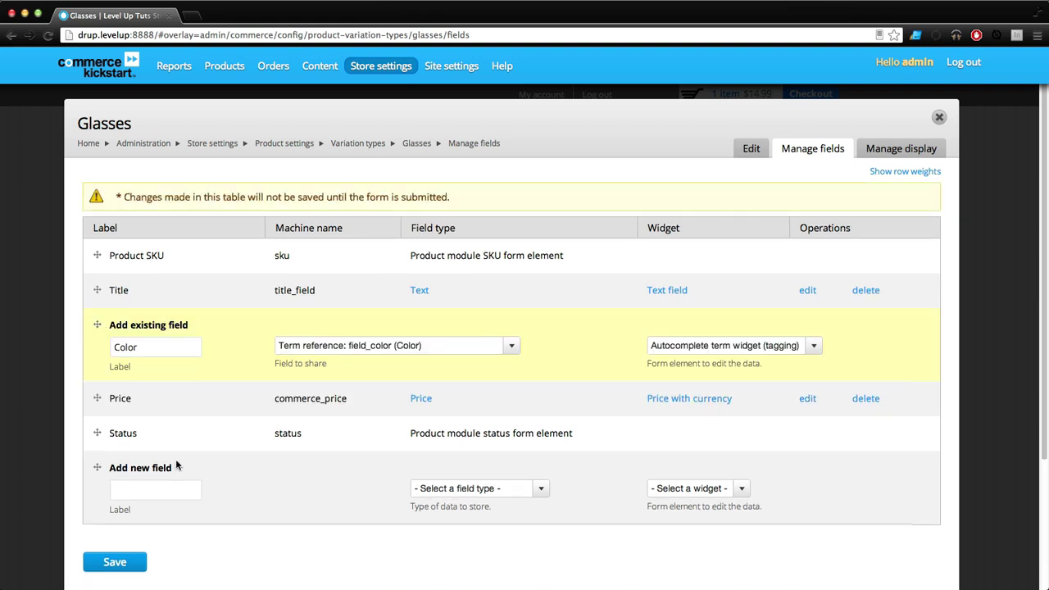
- Add a new Boolean field Sunglasses with the Single on/off checkbox widget, place it above Price, and save the Glasses fields
scroll(150, 524, "down", 2)
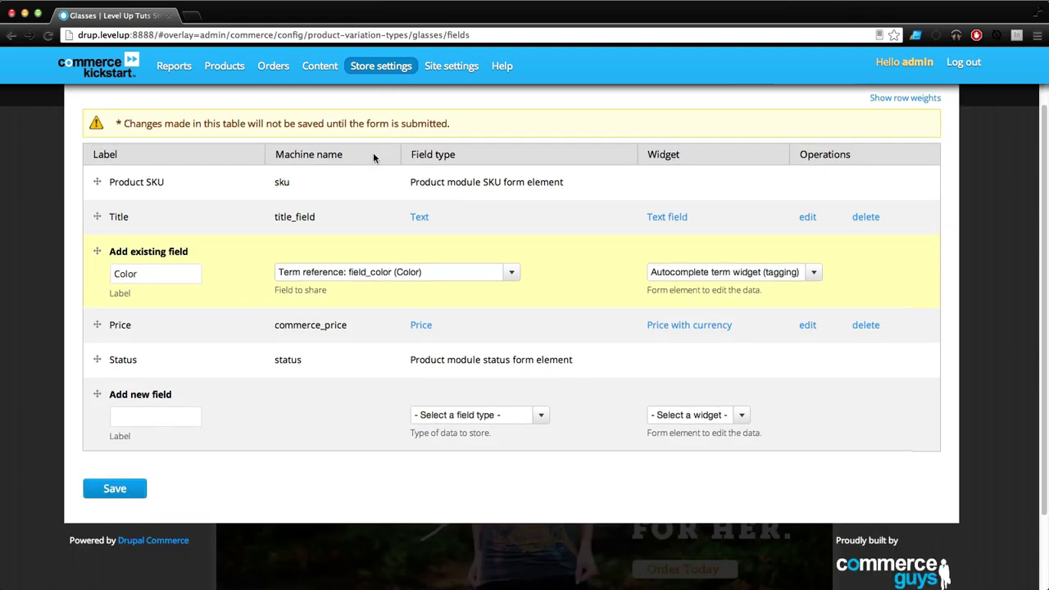
left_click(472, 427)
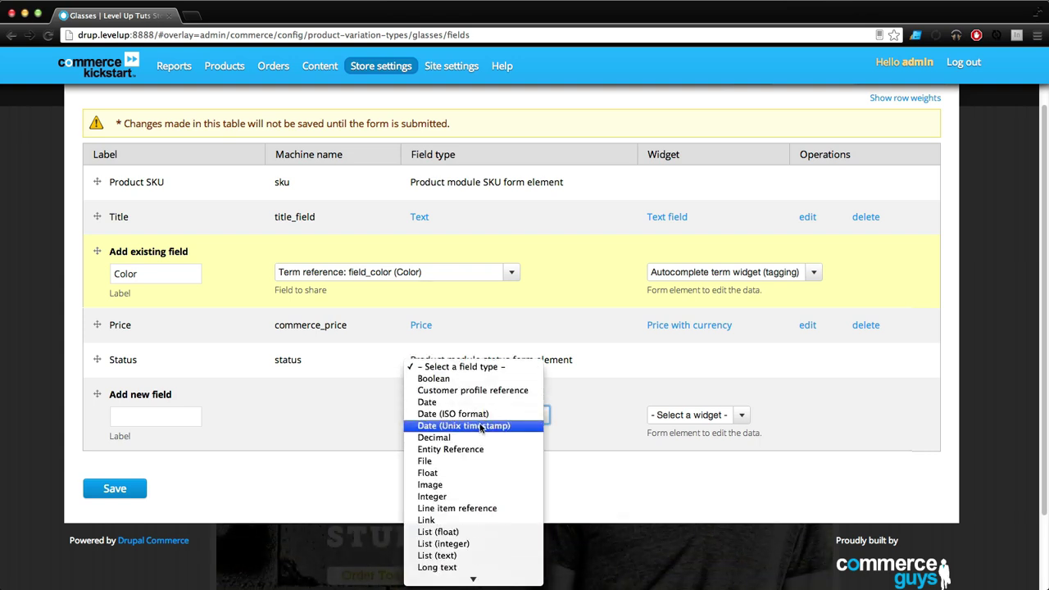
scroll(480, 428, "down", 2)
left_click(443, 318)
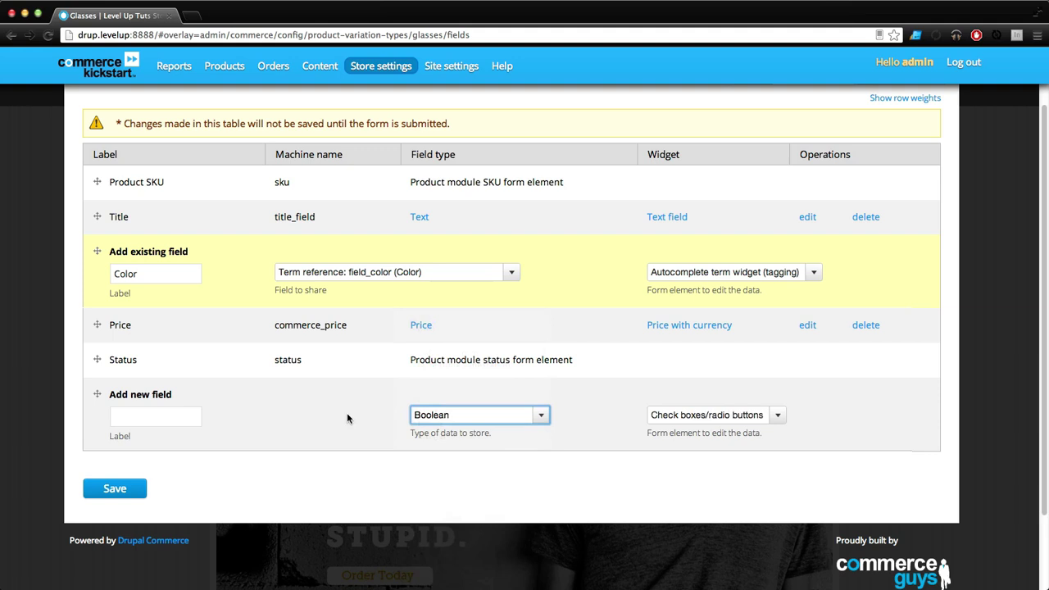
left_click(140, 416)
type("Sun")
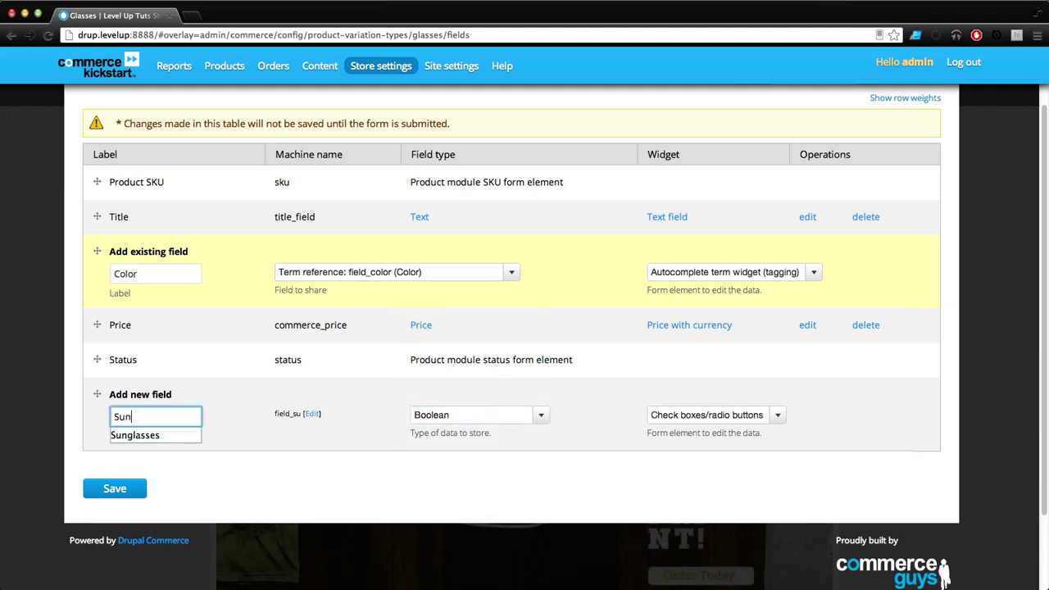
type("glasses")
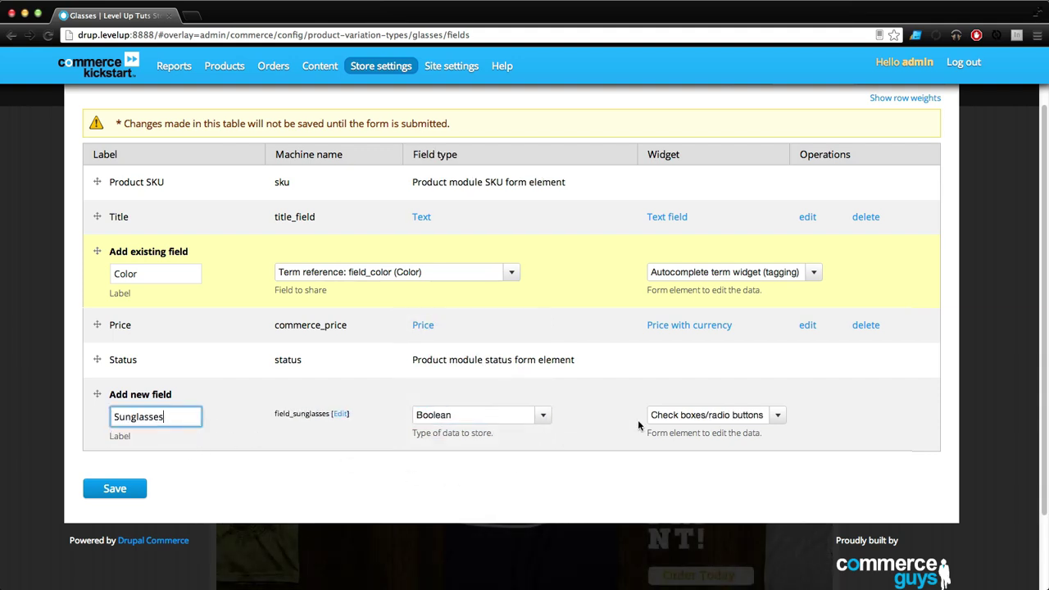
left_click(742, 419)
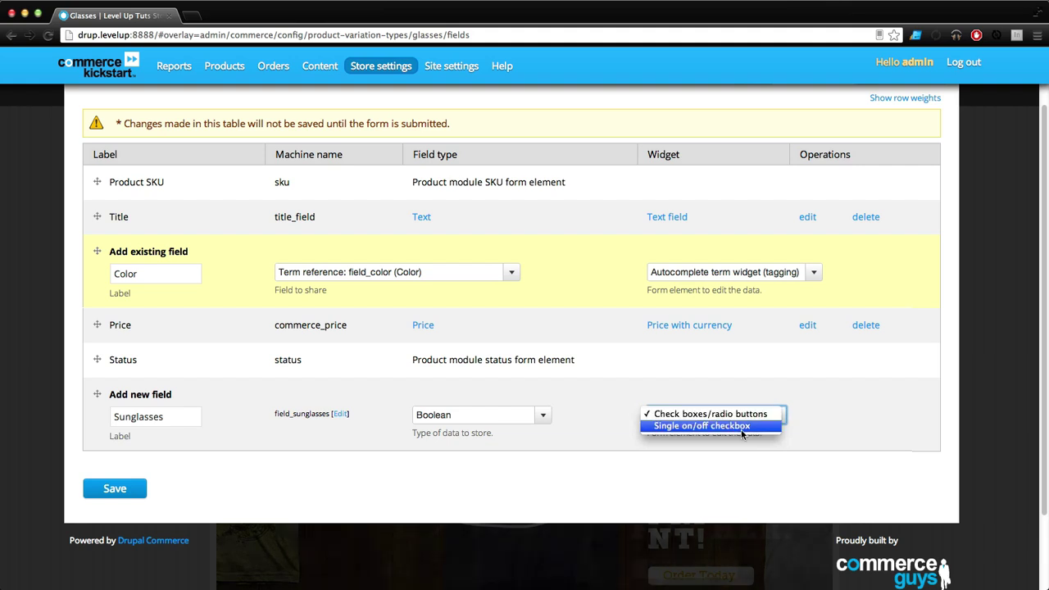
left_click(705, 426)
left_click_drag(97, 395, 98, 358)
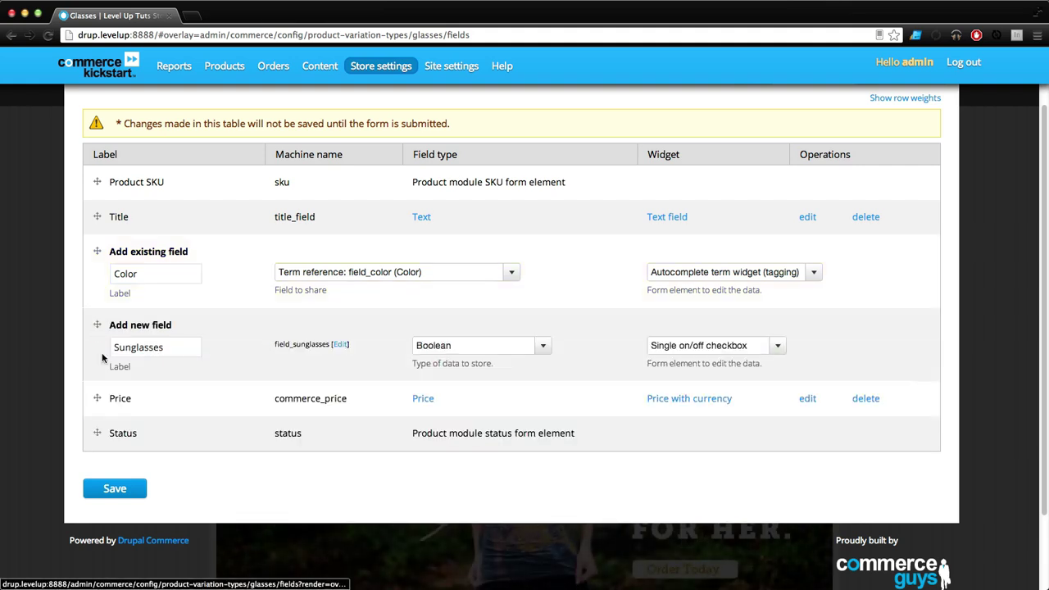
left_click(131, 491)
- Set the Sunglasses field's on value to Yes and its off value to No, and save the field settings
left_click(169, 246)
left_click(169, 249)
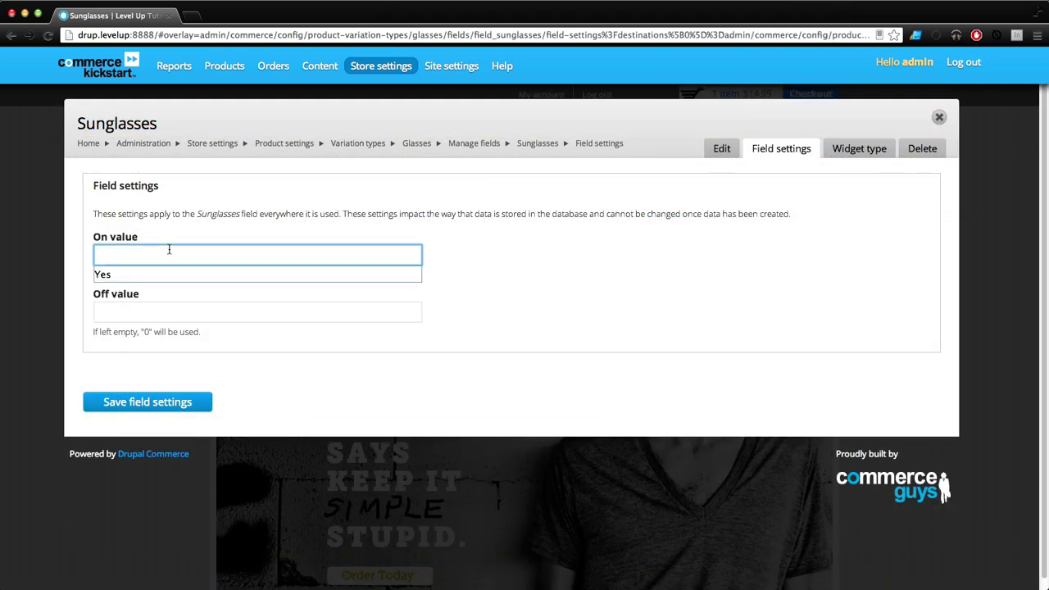
key("Down")
key("Return")
key("Tab")
key("Down")
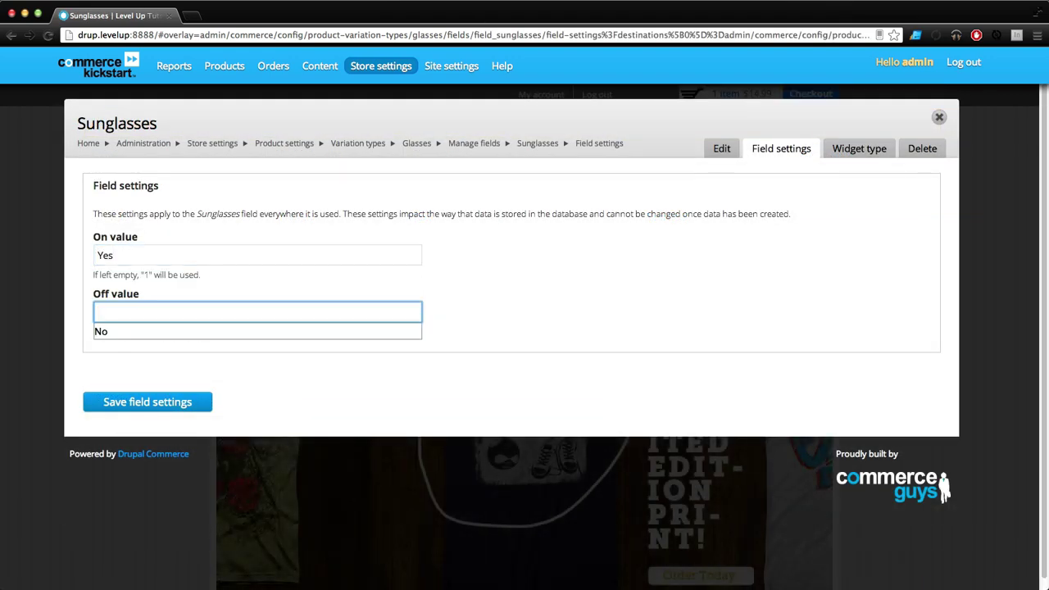
type("no")
key("BackSpace")
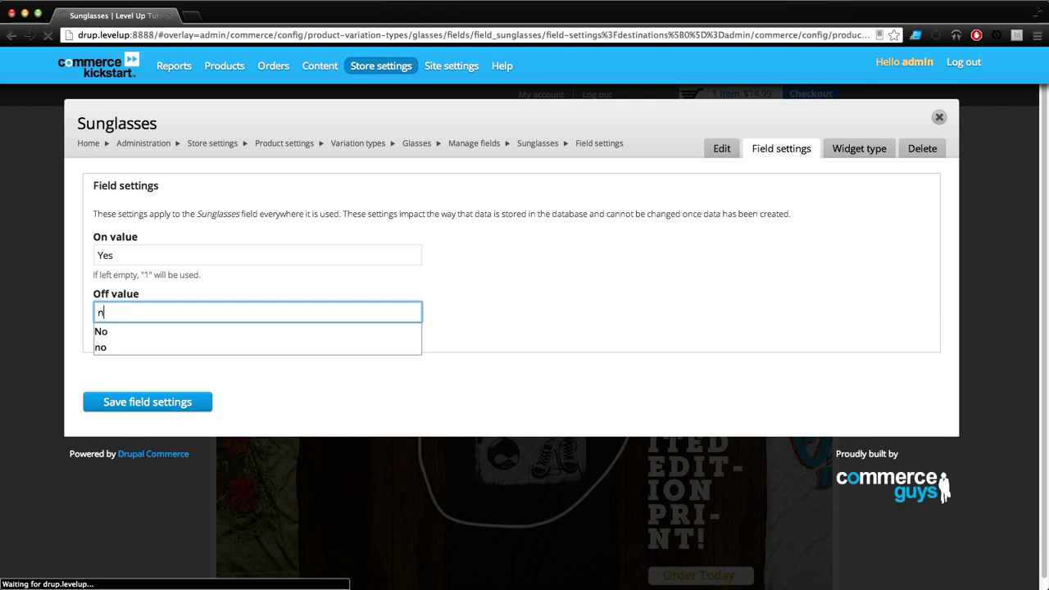
key("BackSpace")
type("No")
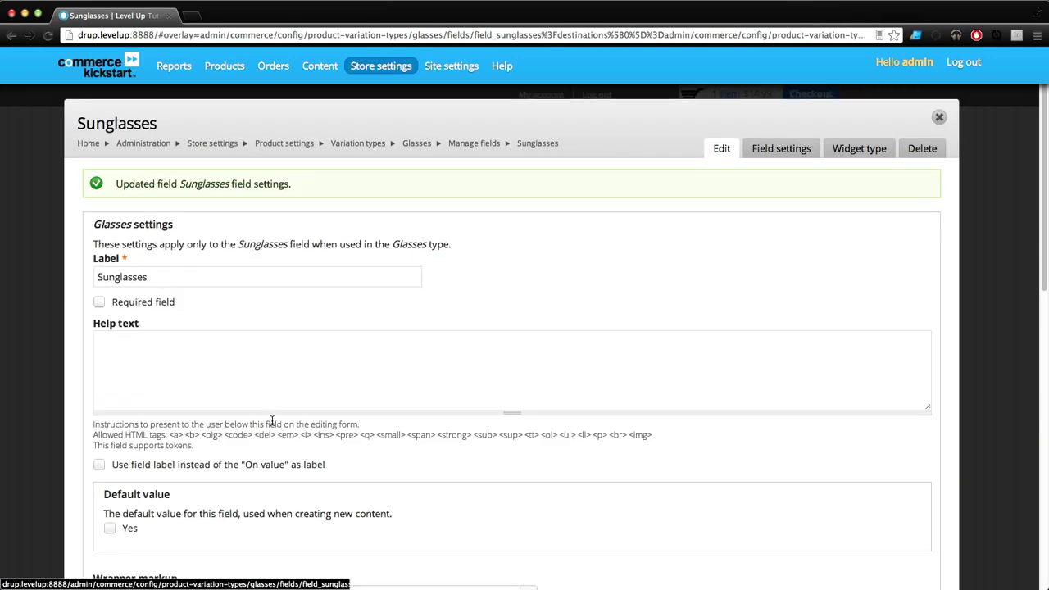
- Save the remaining settings of the Sunglasses field, followed by those of the Color field
scroll(272, 420, "down", 3)
scroll(270, 422, "down", 3)
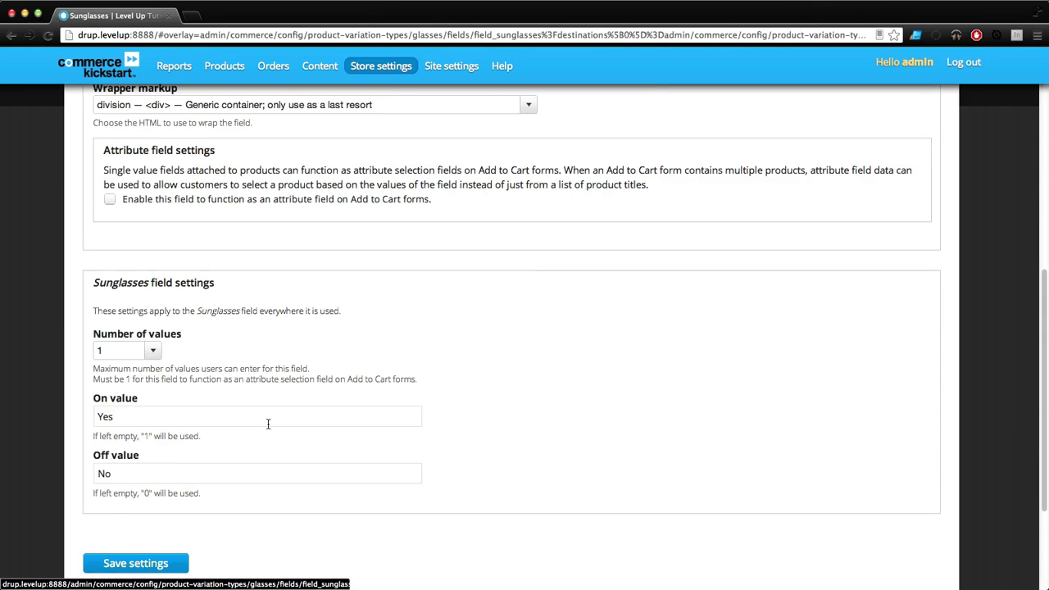
left_click(129, 565)
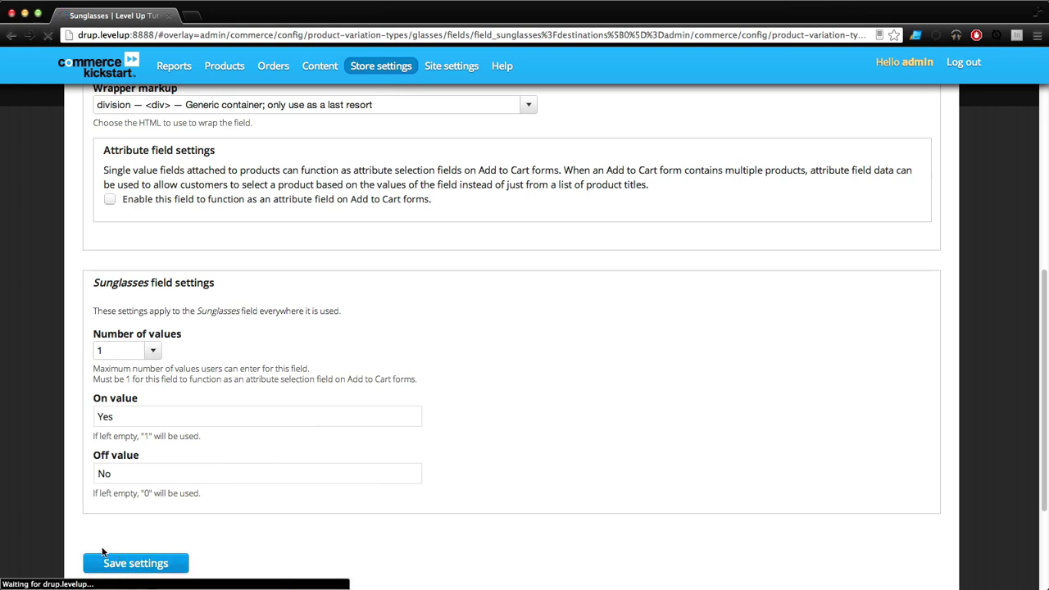
scroll(365, 420, "down", 10)
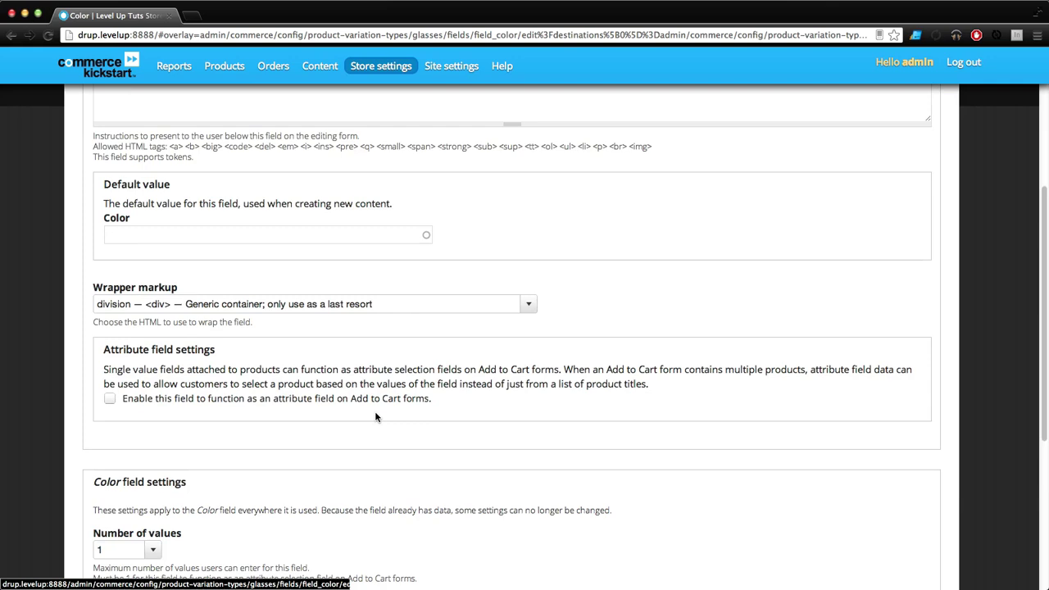
left_click(141, 395)
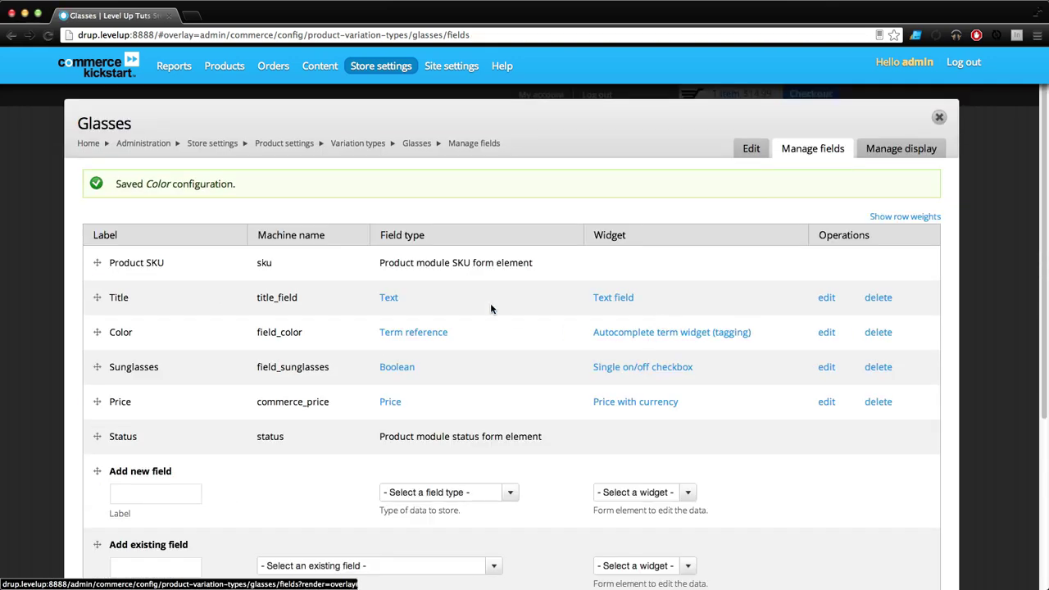
- Close the field management overlay and start adding a new product of the Glasses type
left_click(940, 117)
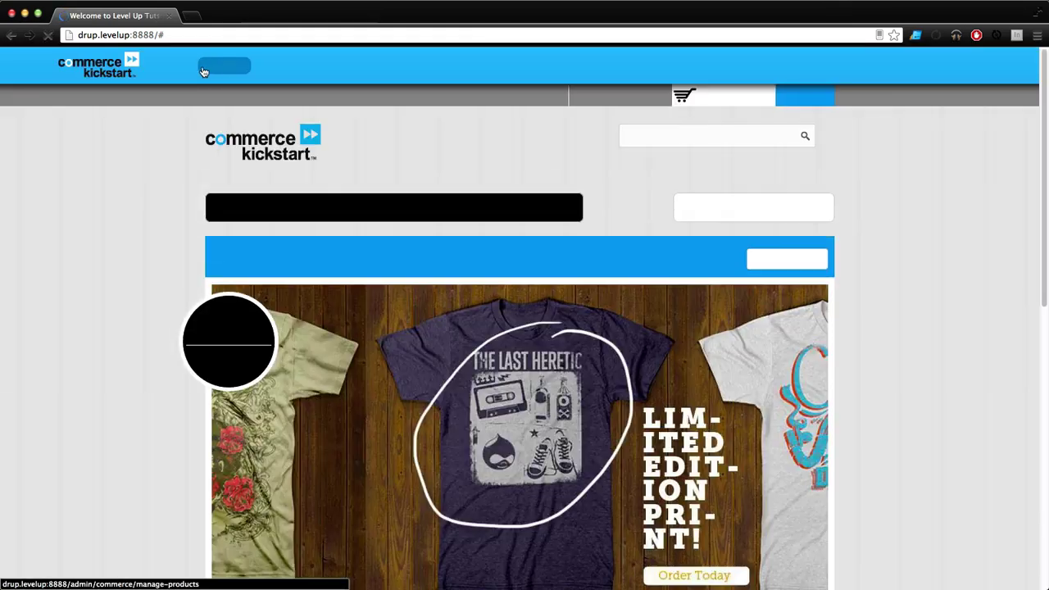
mouse_move(224, 65)
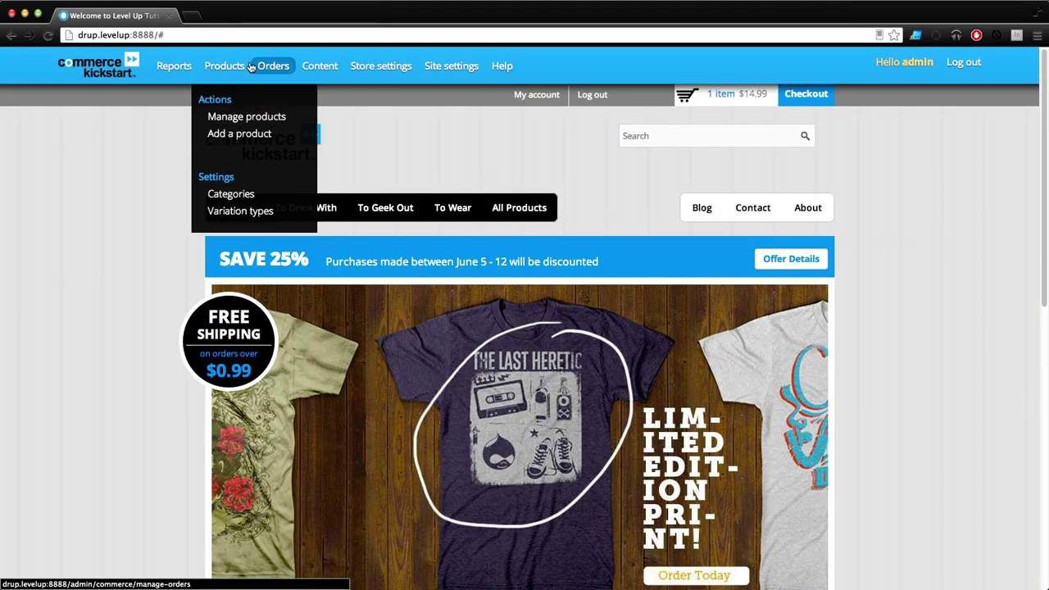
left_click(231, 134)
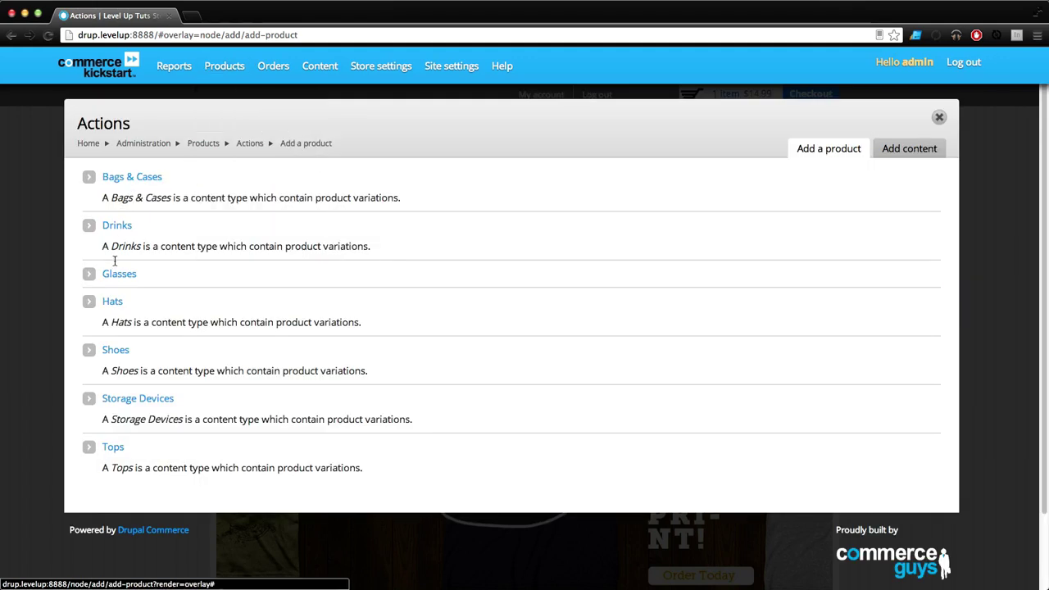
left_click(117, 280)
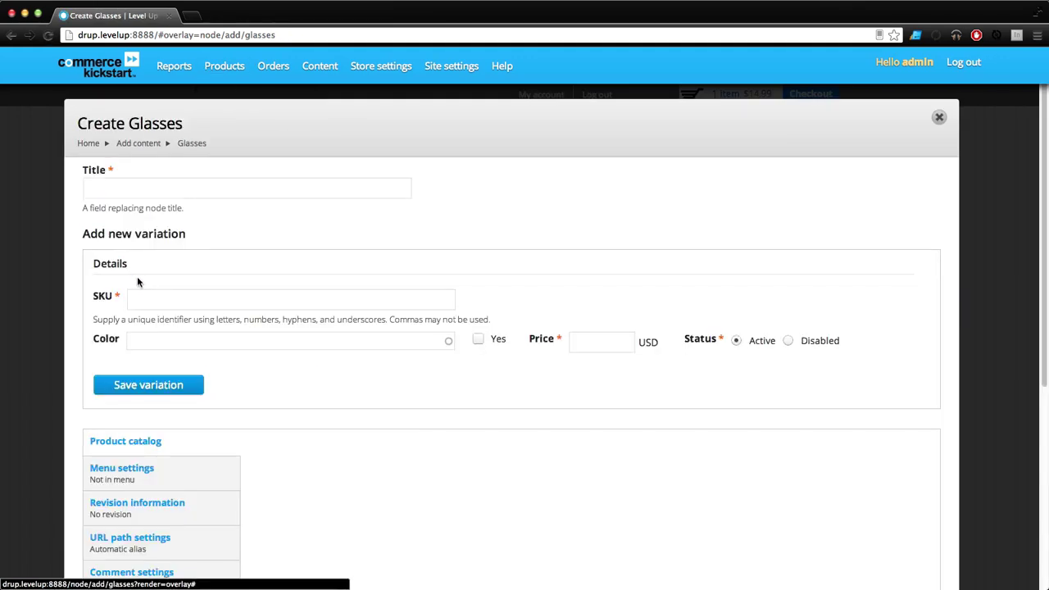
- Fill in the new Glasses product with title Aviators, SKU levelupavi, color Black and price 50 USD
left_click(155, 185)
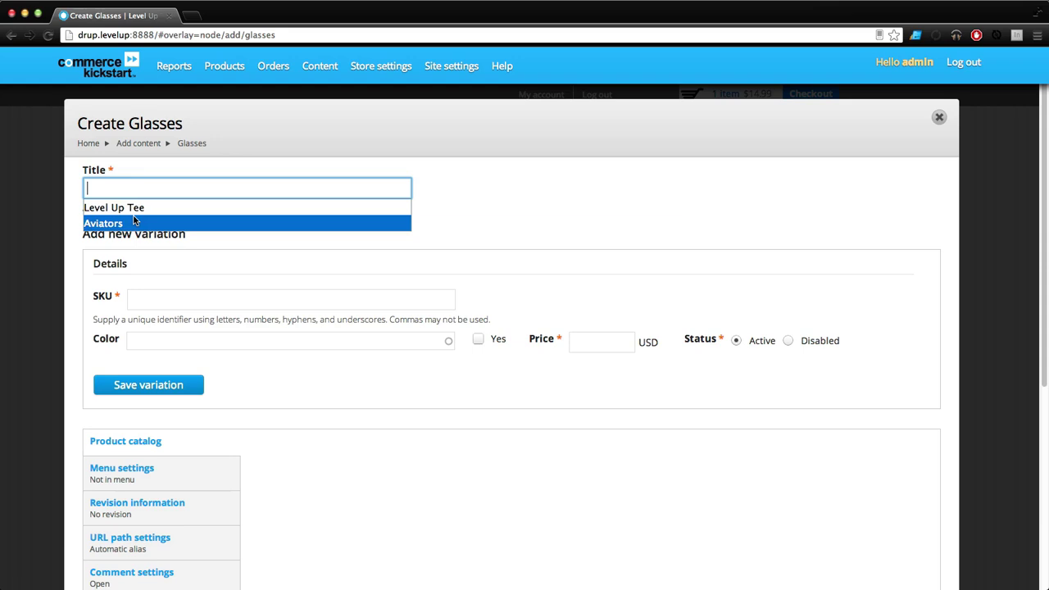
left_click(129, 222)
left_click(159, 301)
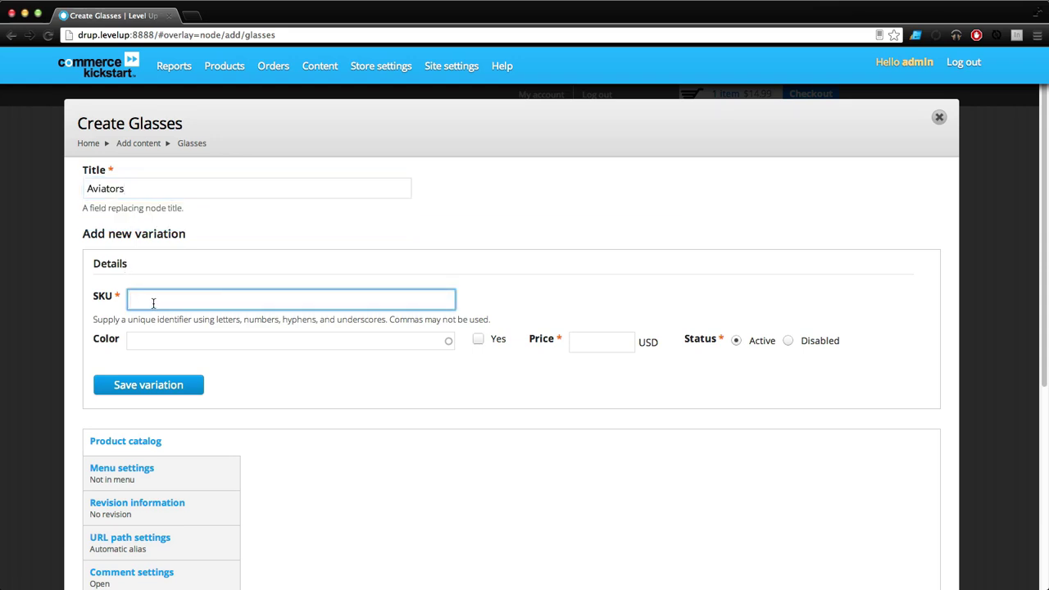
type("levelupavi")
left_click(227, 342)
type("Black")
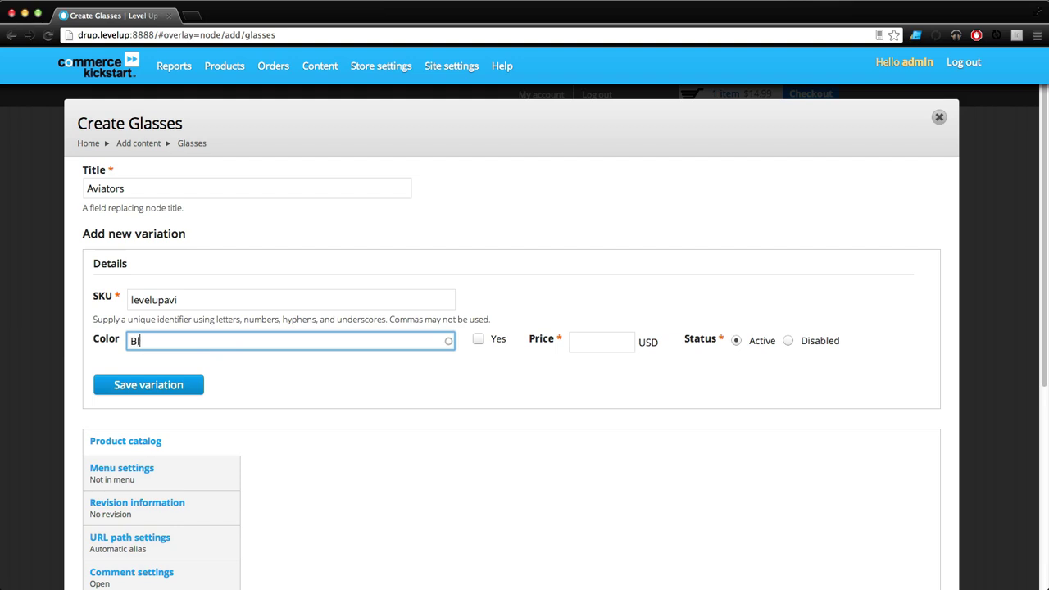
left_click(625, 339)
type("50")
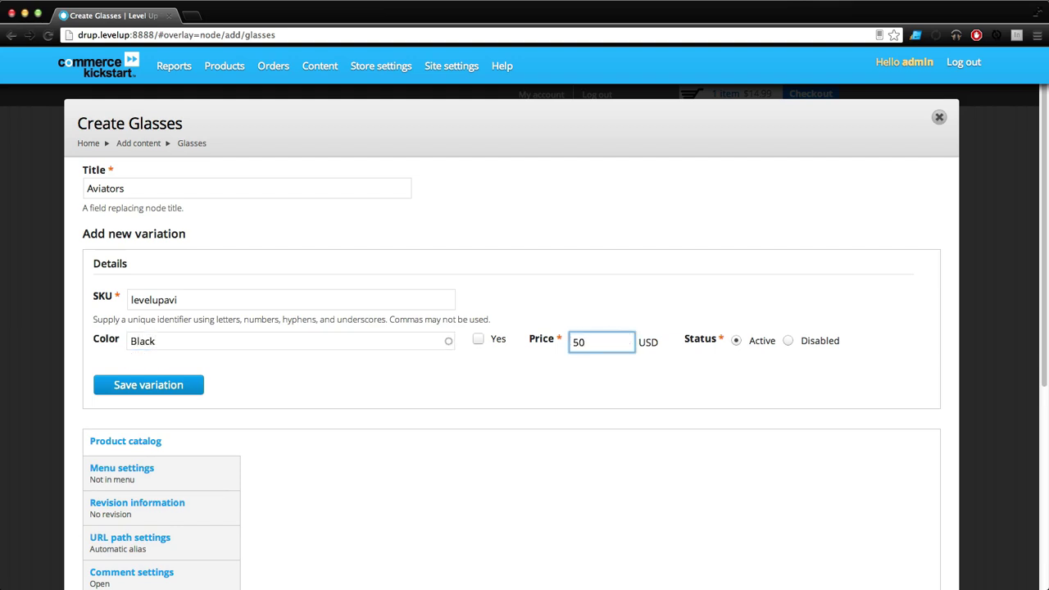
left_click(724, 367)
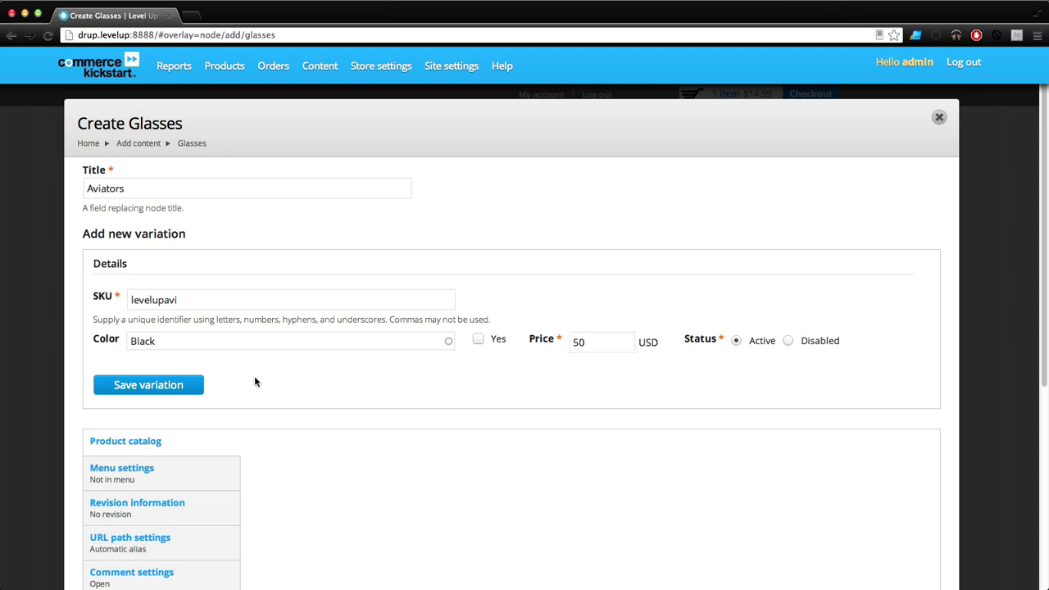
- Turn on the Yes checkbox for the Aviators variation and review the remaining product settings
left_click(482, 341)
left_click(480, 341)
left_click(479, 342)
scroll(520, 418, "down", 5)
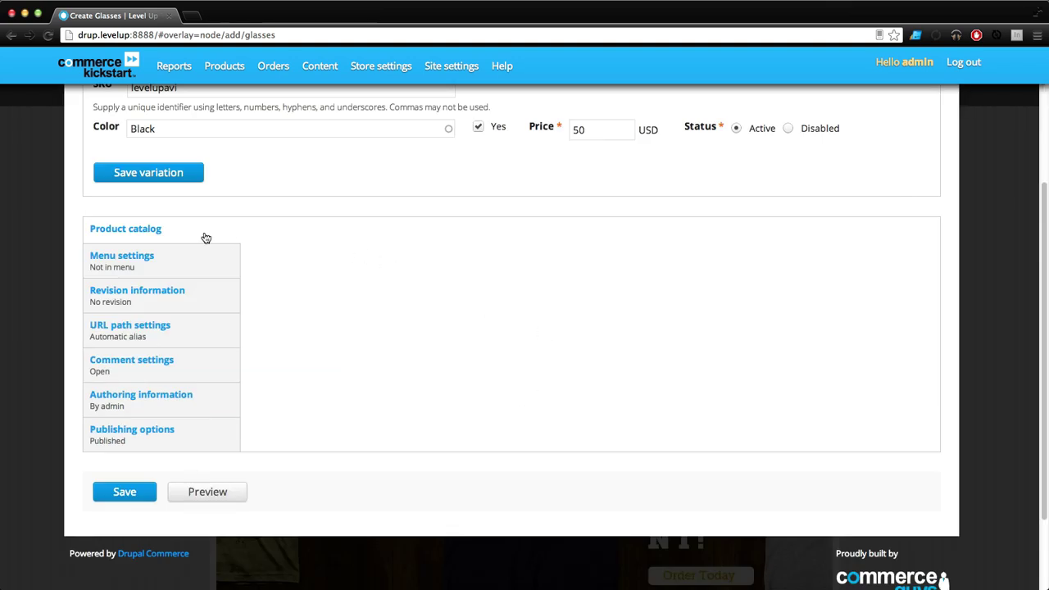
scroll(196, 232, "up", 5)
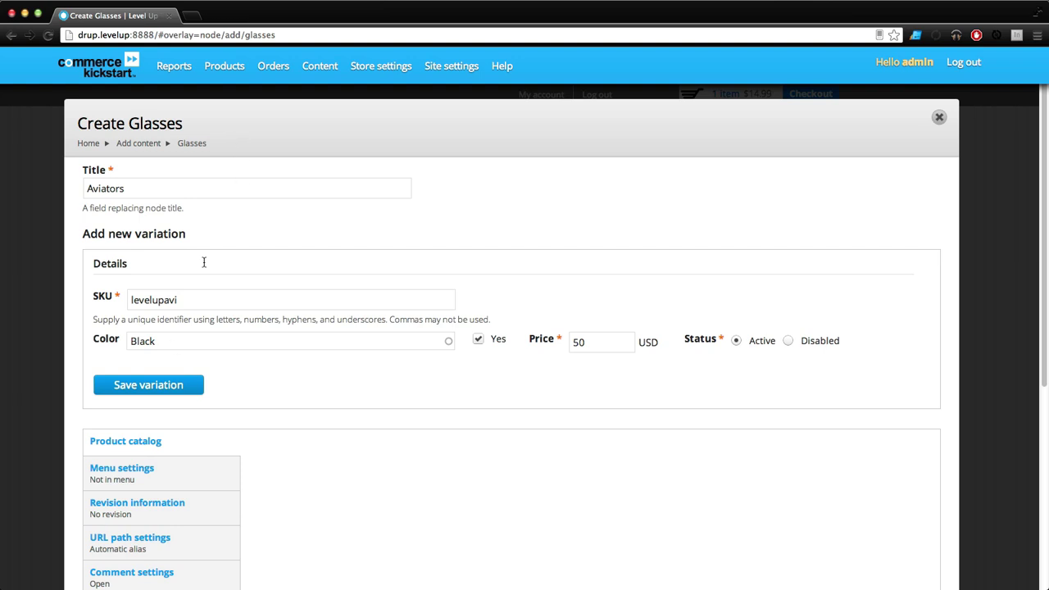
- Delete the Sunglasses field from the Glasses product variation type
mouse_move(225, 69)
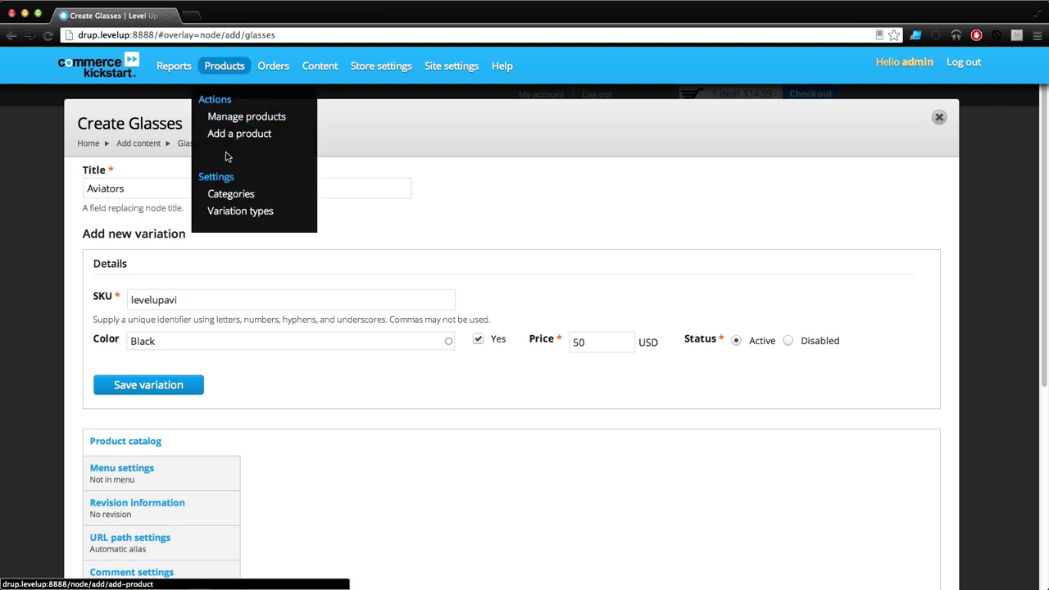
left_click(240, 214)
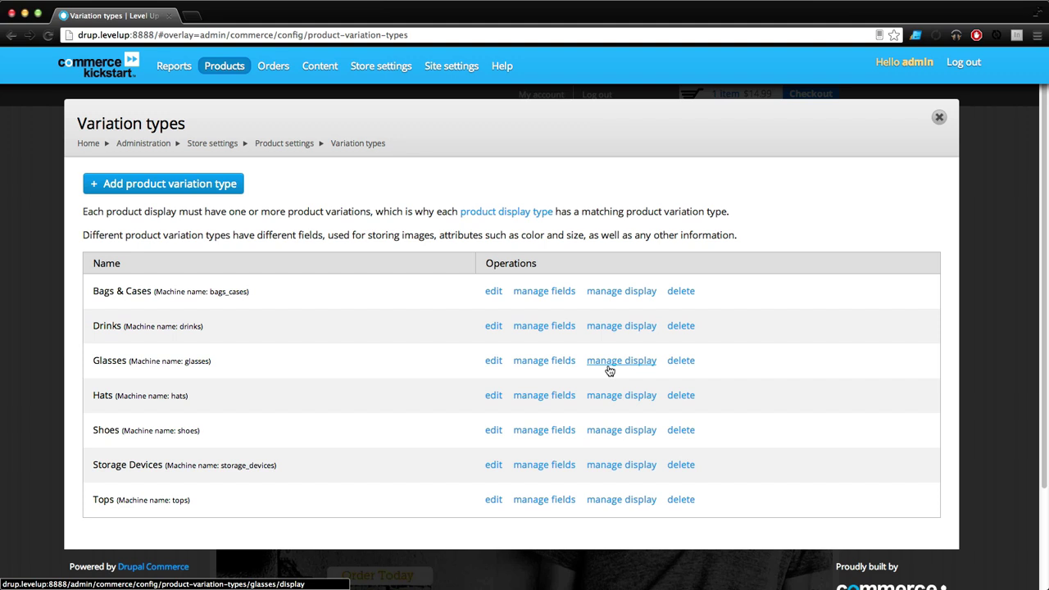
left_click(557, 364)
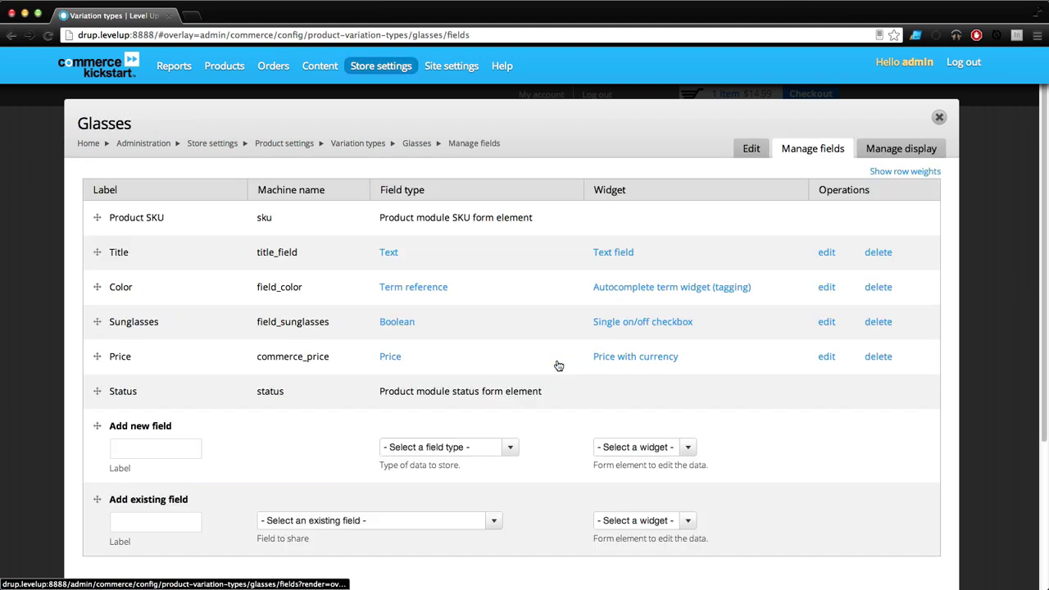
left_click(878, 323)
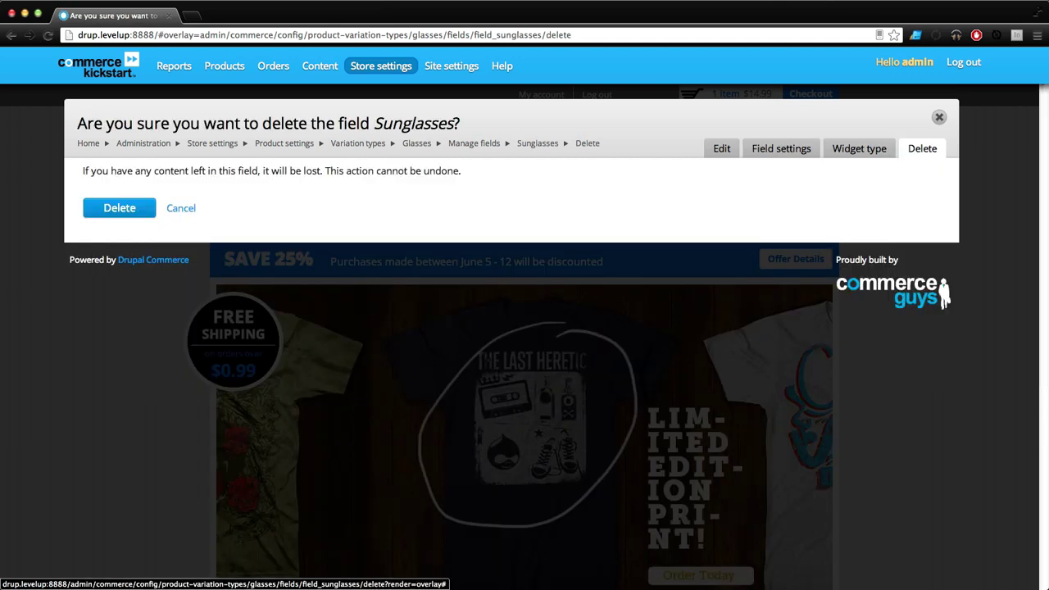
left_click(138, 207)
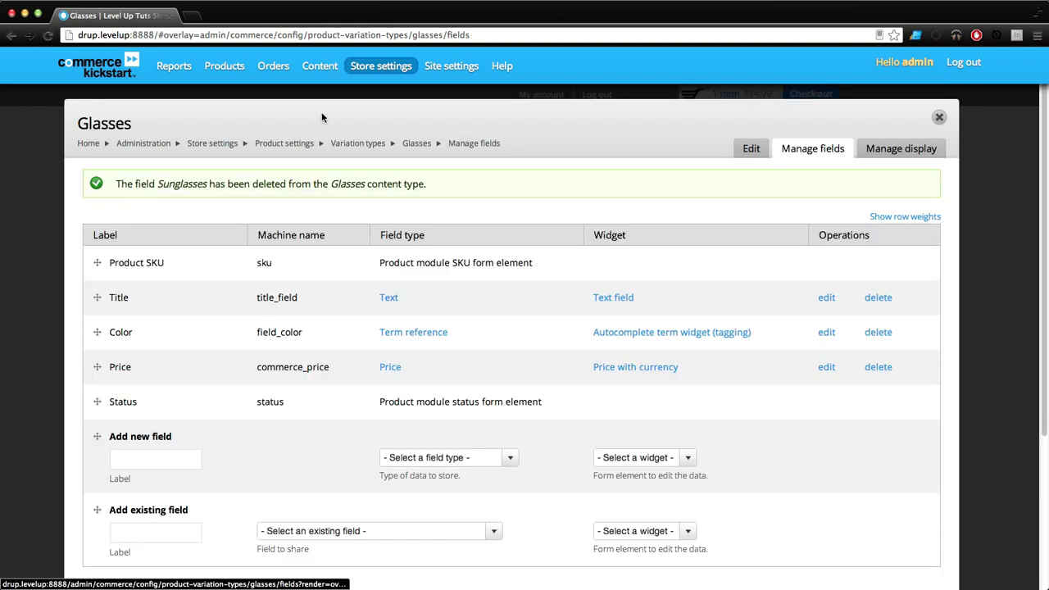
- Open the field management of the Glasses content type, which serves as the product display
mouse_move(312, 72)
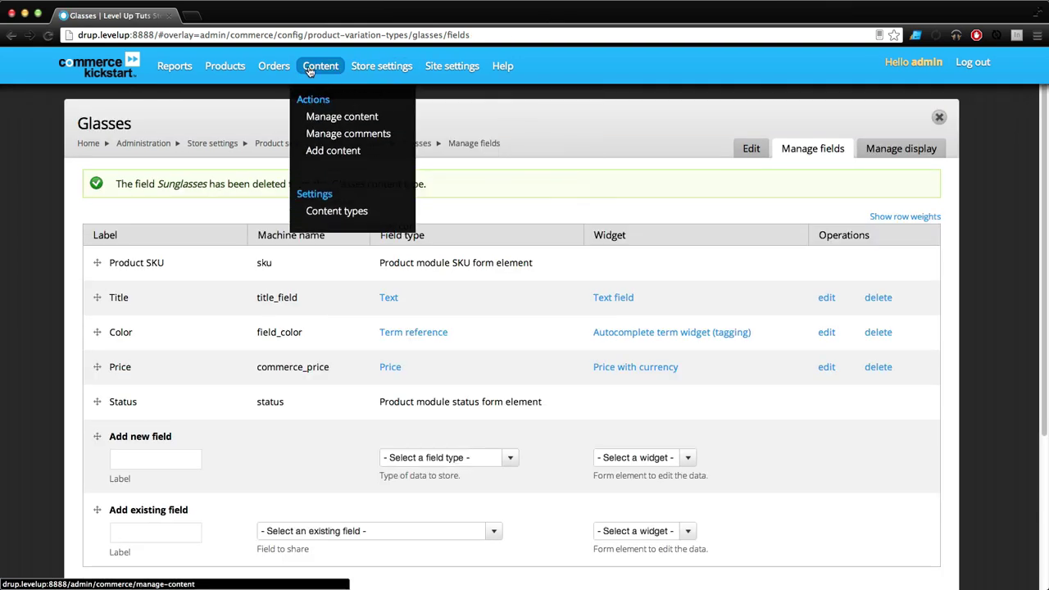
left_click(338, 213)
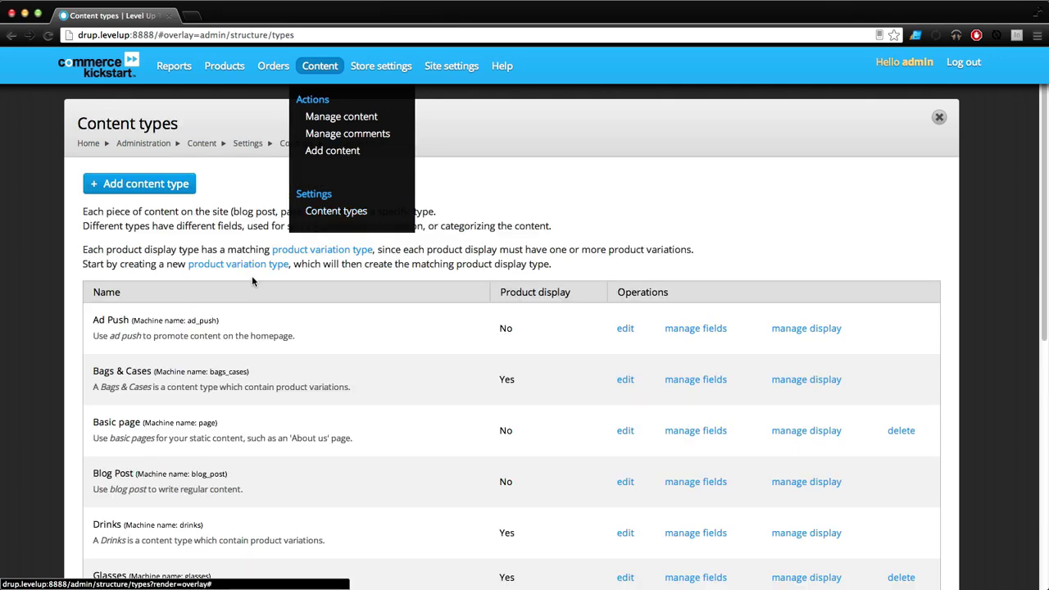
scroll(254, 277, "down", 2)
scroll(254, 282, "down", 4)
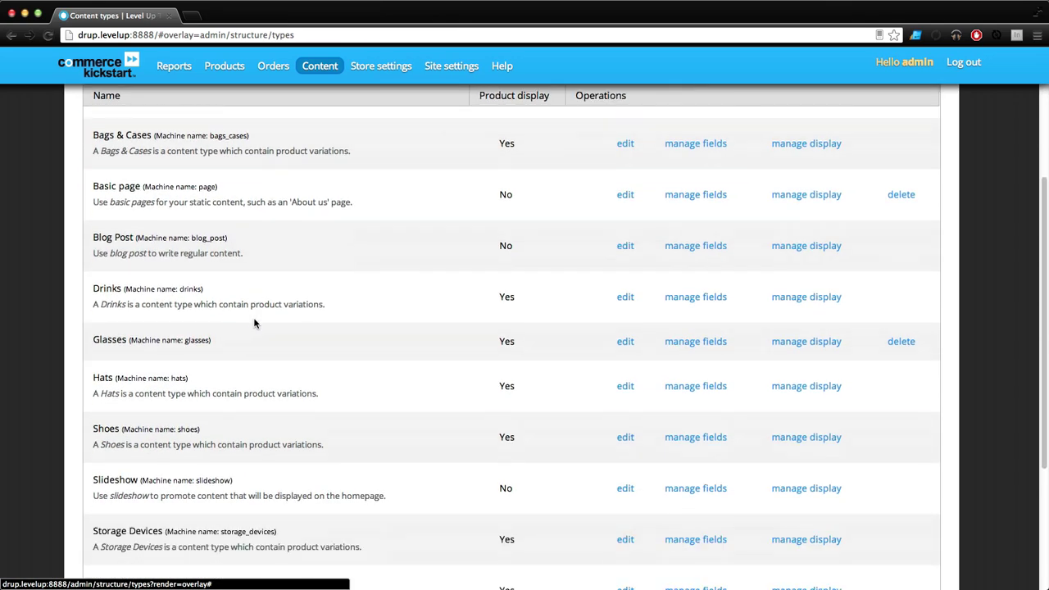
scroll(254, 324, "down", 2)
left_click_drag(227, 269, 52, 270)
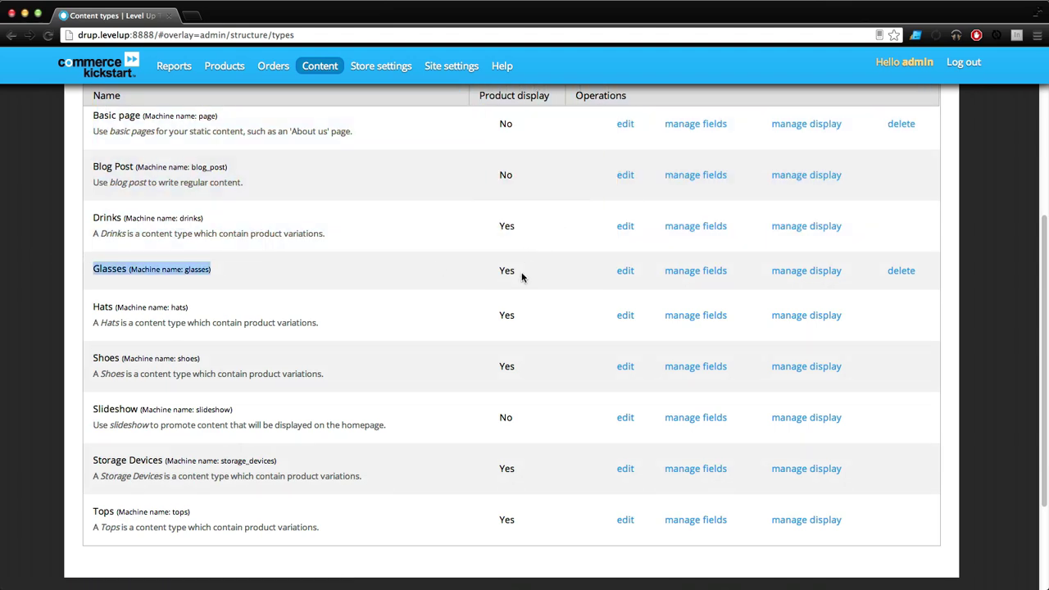
left_click_drag(525, 277, 491, 268)
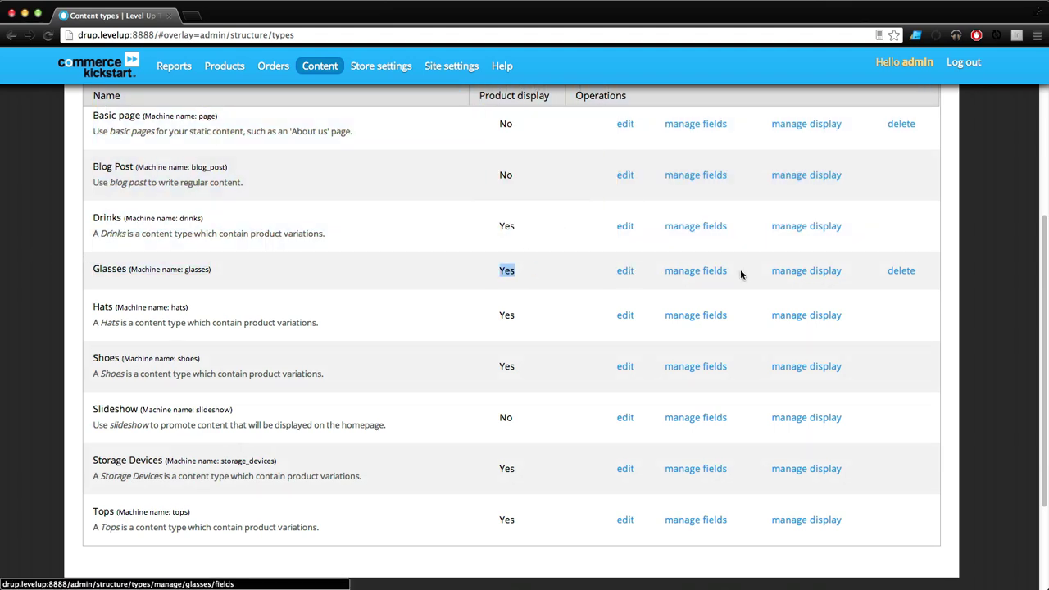
left_click(717, 279)
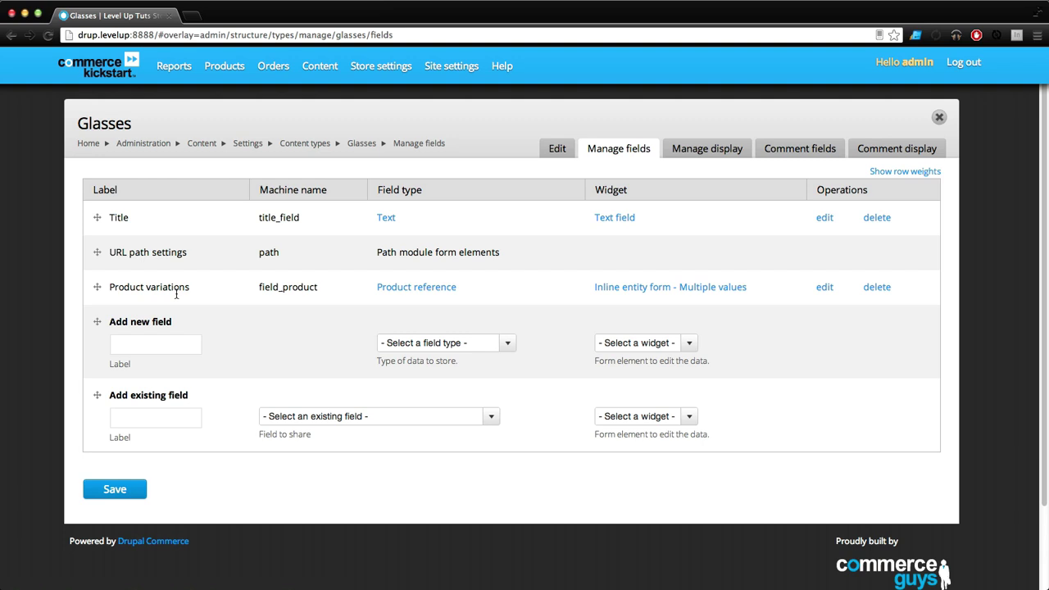
left_click_drag(177, 293, 107, 286)
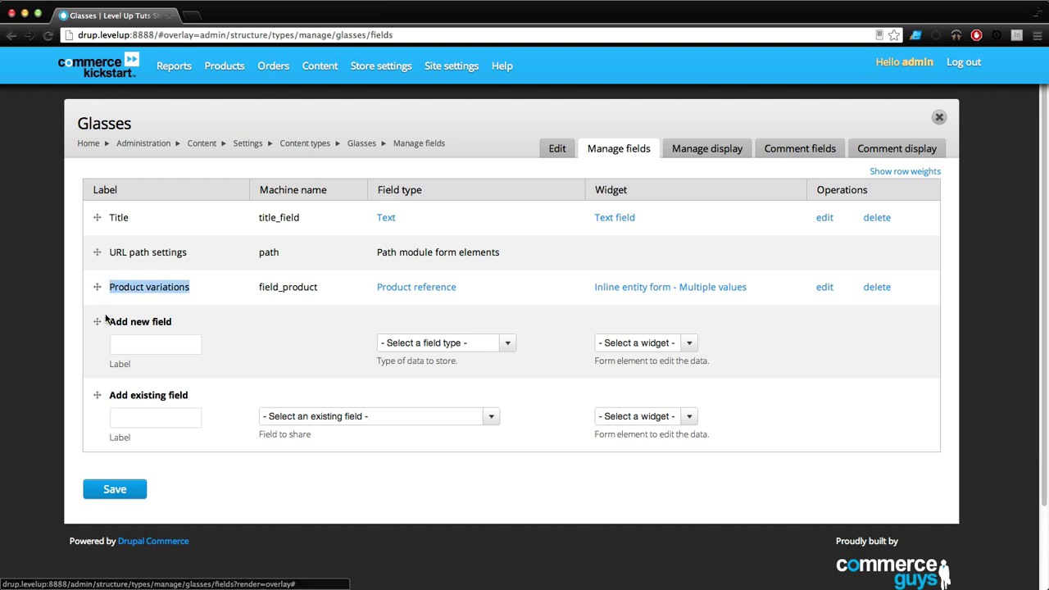
- Examine the field types and existing fields available to add to the Glasses content type
left_click(143, 419)
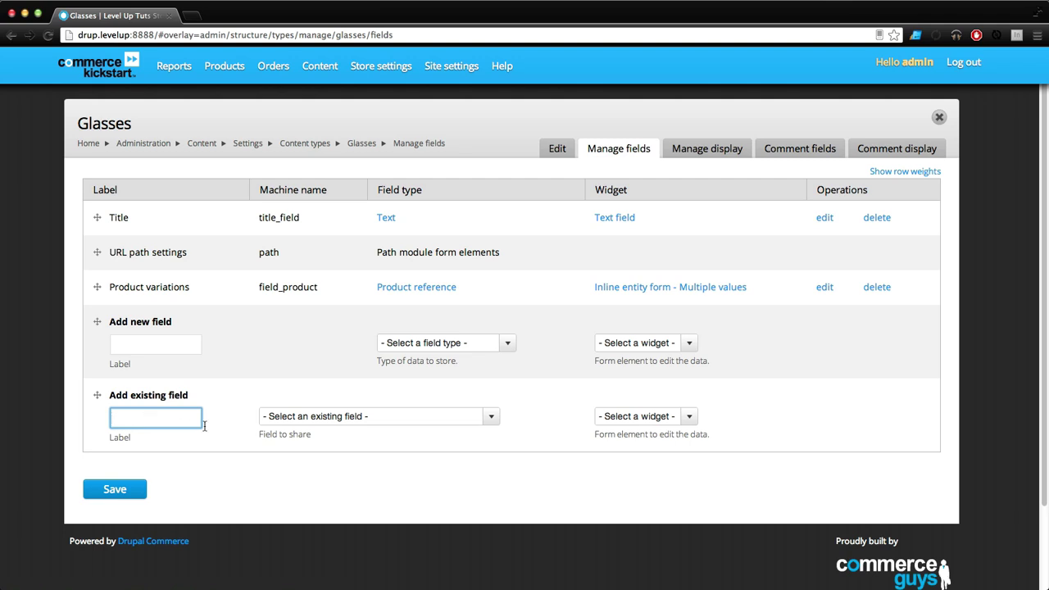
left_click(314, 419)
left_click(361, 384)
left_click(387, 346)
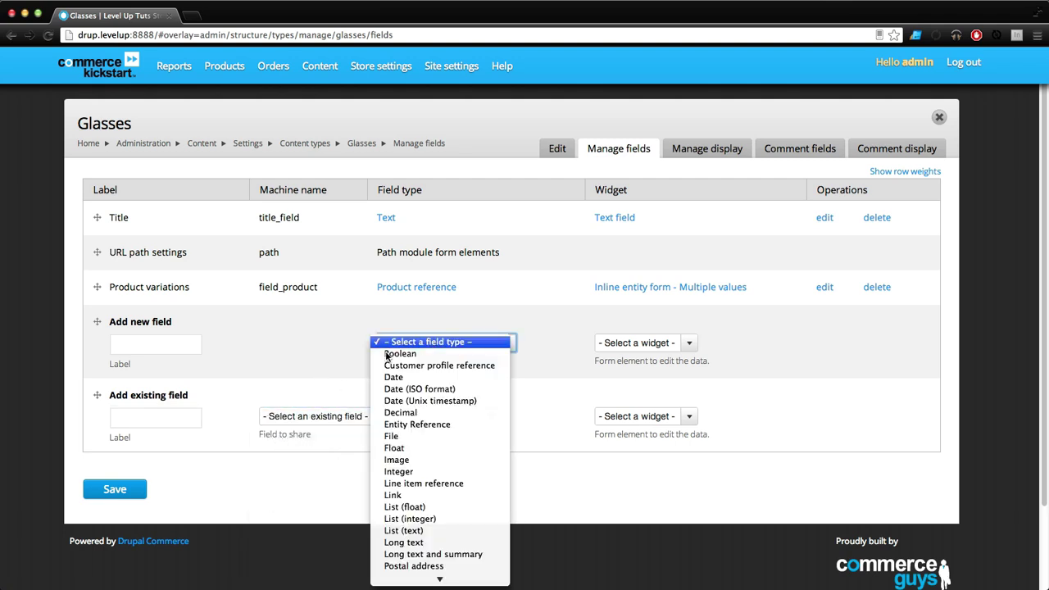
left_click(363, 440)
left_click(365, 414)
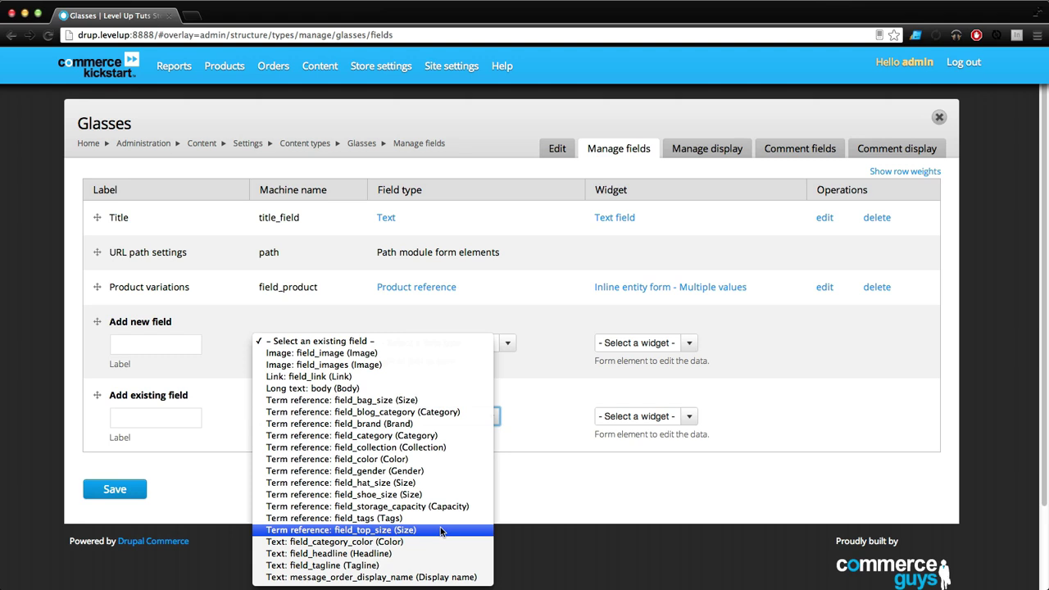
left_click(229, 419)
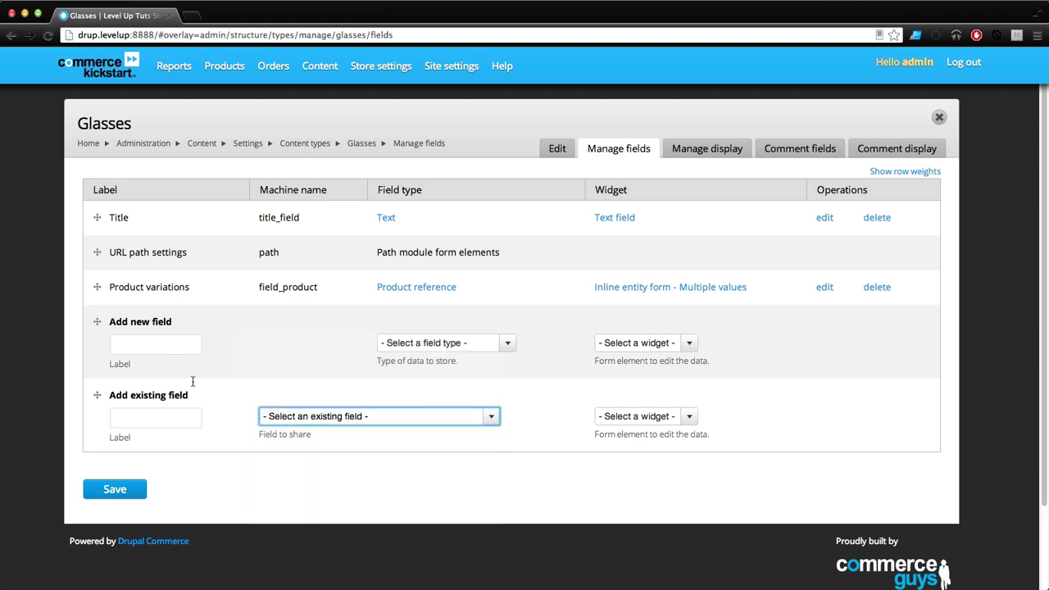
- Add a new Boolean field Sunglasses with the Single on/off checkbox widget directly below Title, and save the content type's fields
left_click(161, 343)
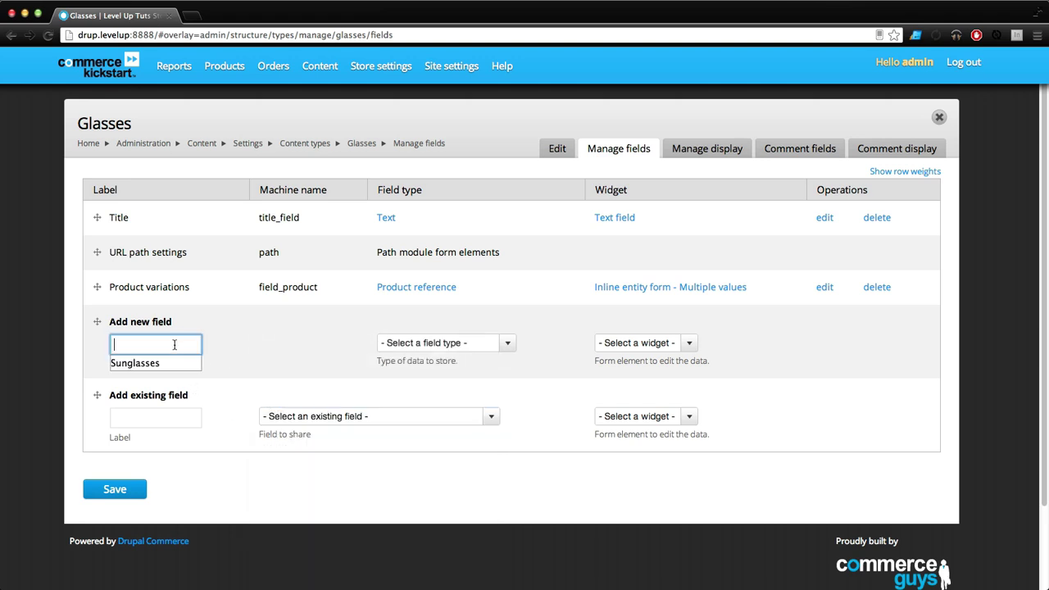
left_click(135, 363)
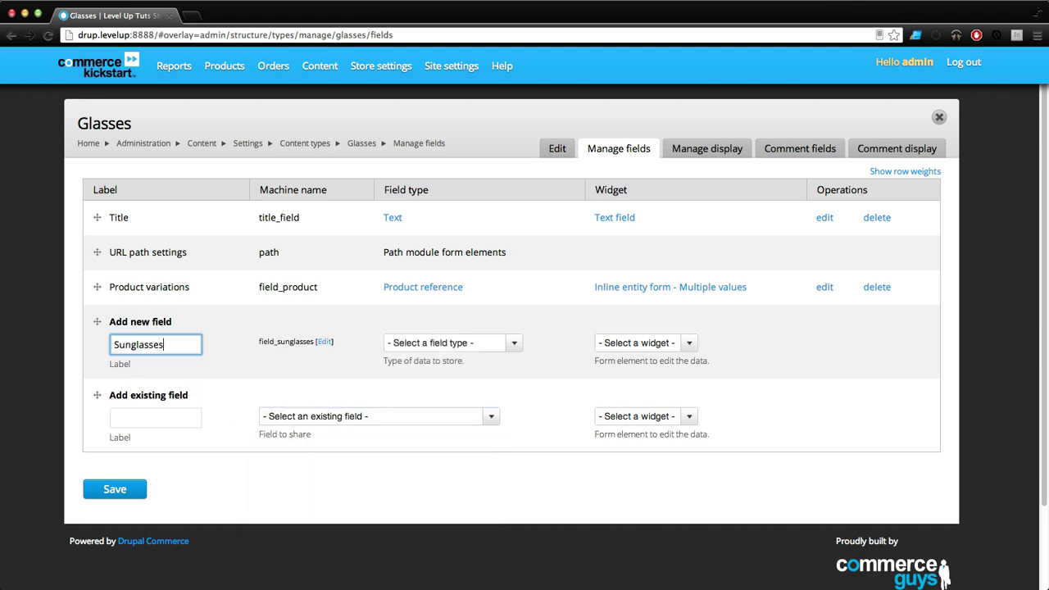
left_click(409, 342)
left_click(422, 355)
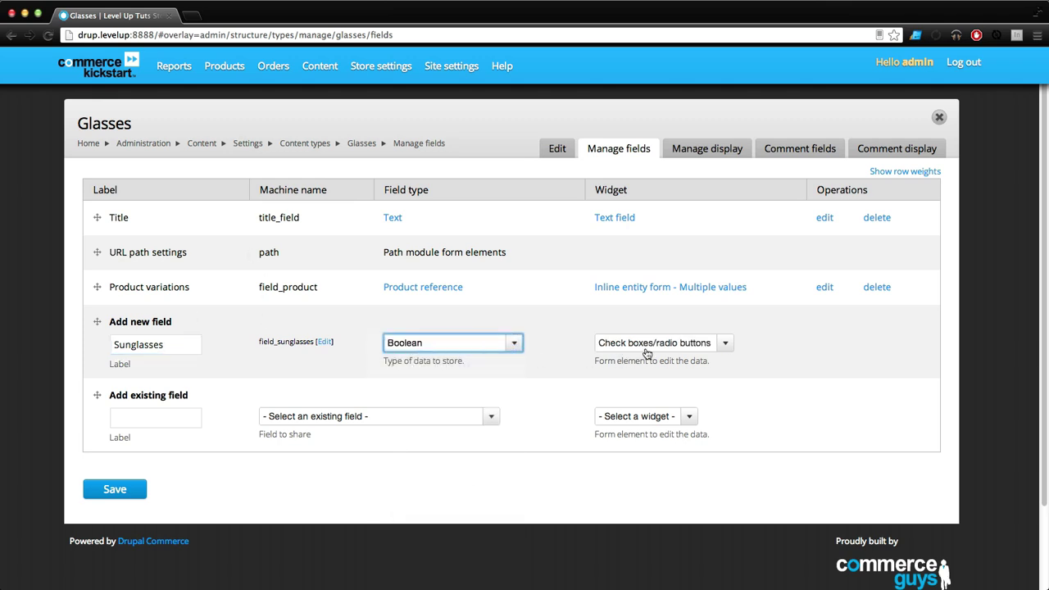
left_click(655, 345)
left_click(655, 358)
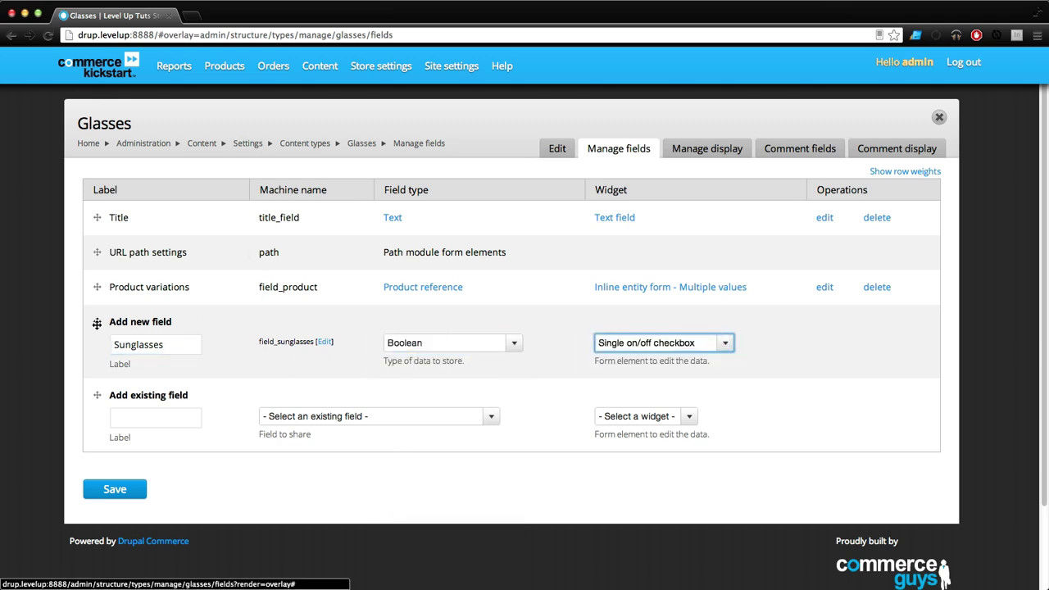
left_click_drag(97, 325, 105, 264)
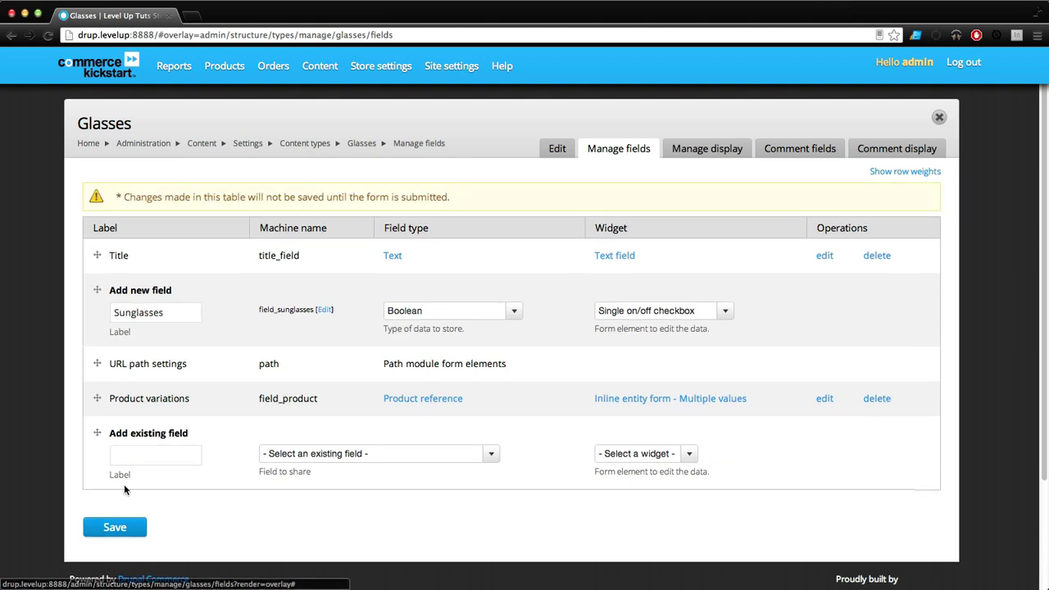
left_click(136, 532)
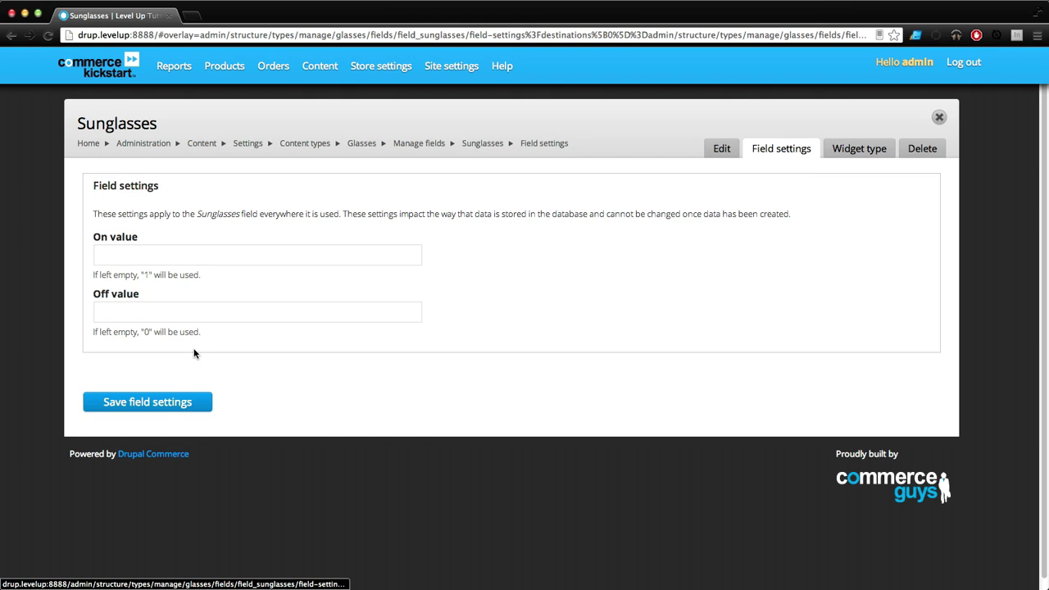
- Set the content type's Sunglasses field to Yes for on and No for off, and save the field settings
left_click(116, 254)
type("Yes")
key("Tab")
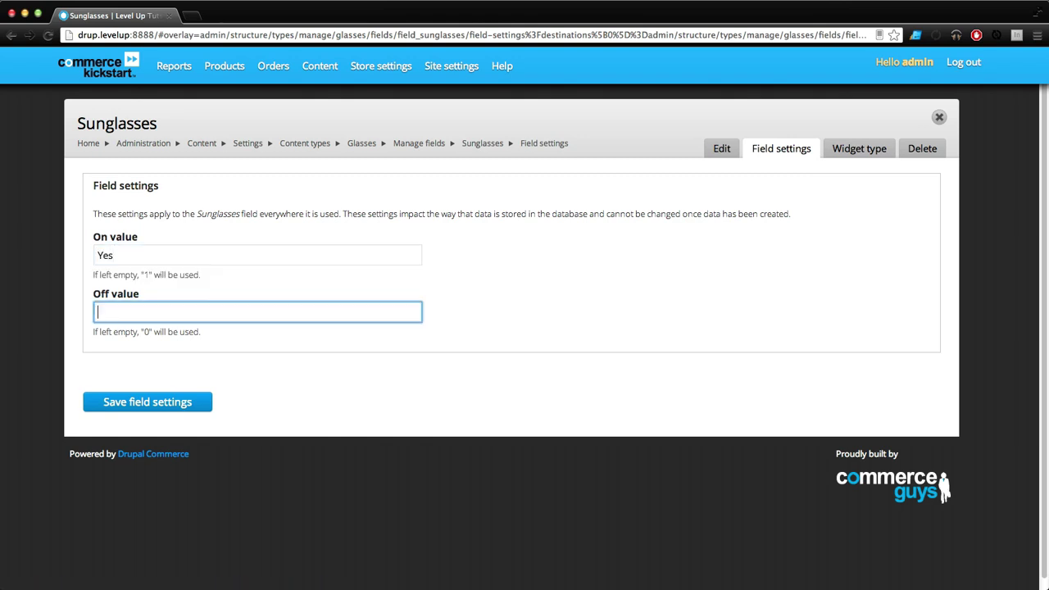
type("No")
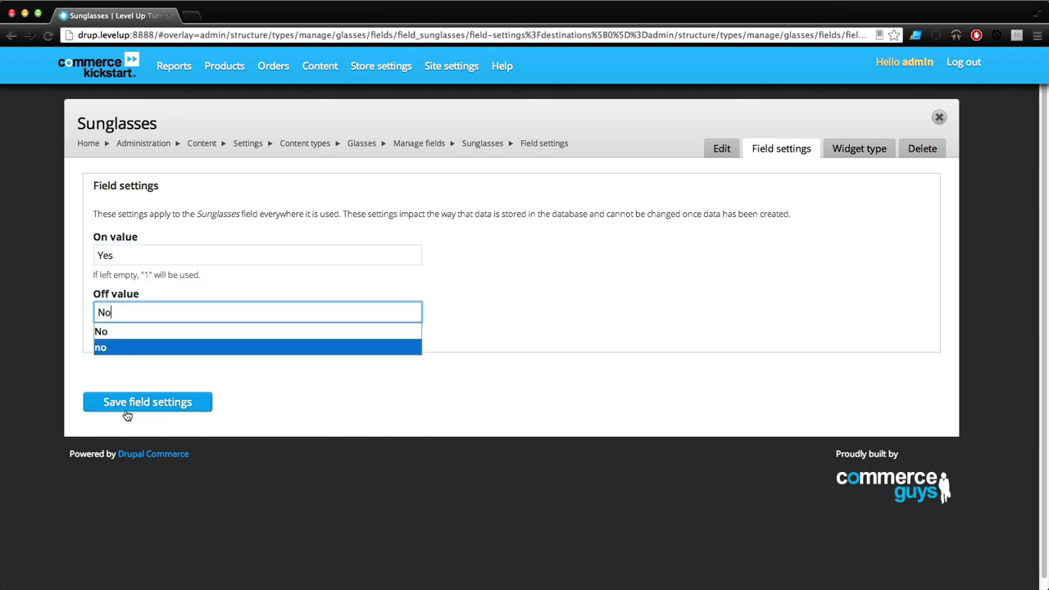
left_click(131, 410)
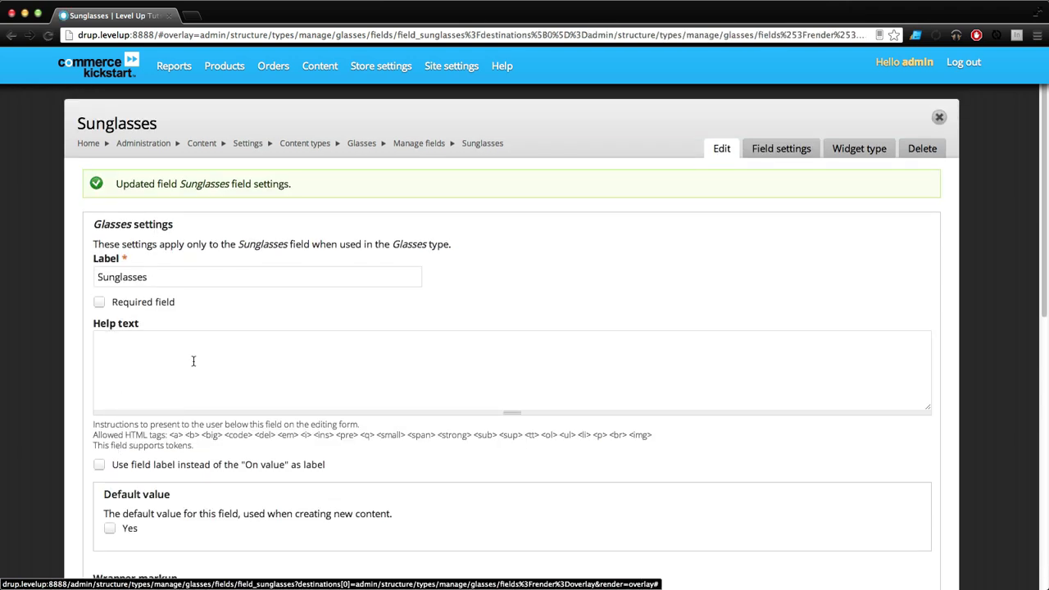
- Enter the help text "Are these sunglasses." and use the field label instead of the on value as the checkbox label
scroll(206, 354, "down", 2)
left_click(195, 283)
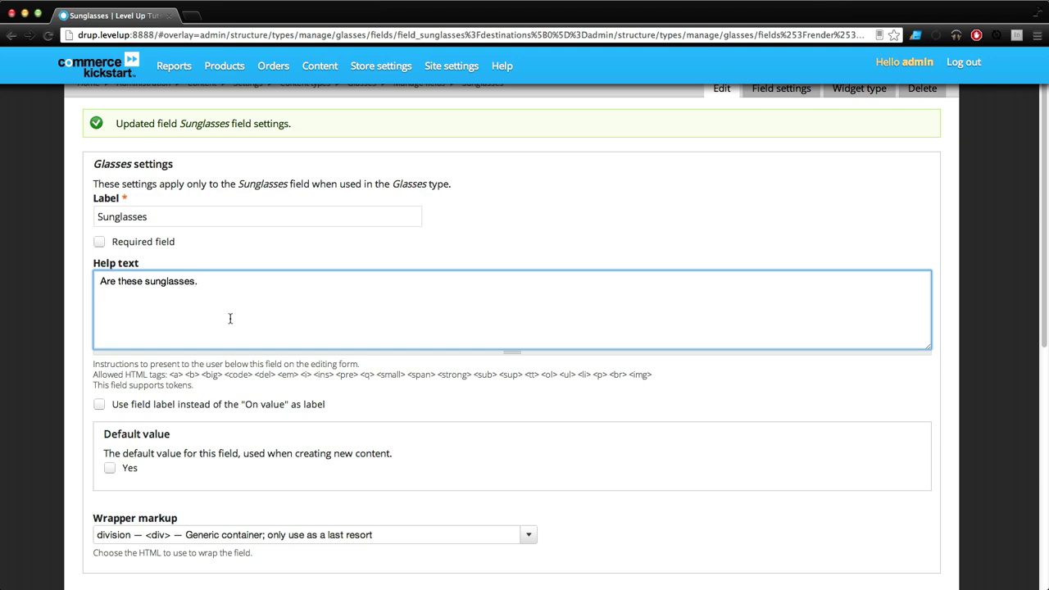
scroll(229, 319, "down", 4)
scroll(230, 320, "up", 2)
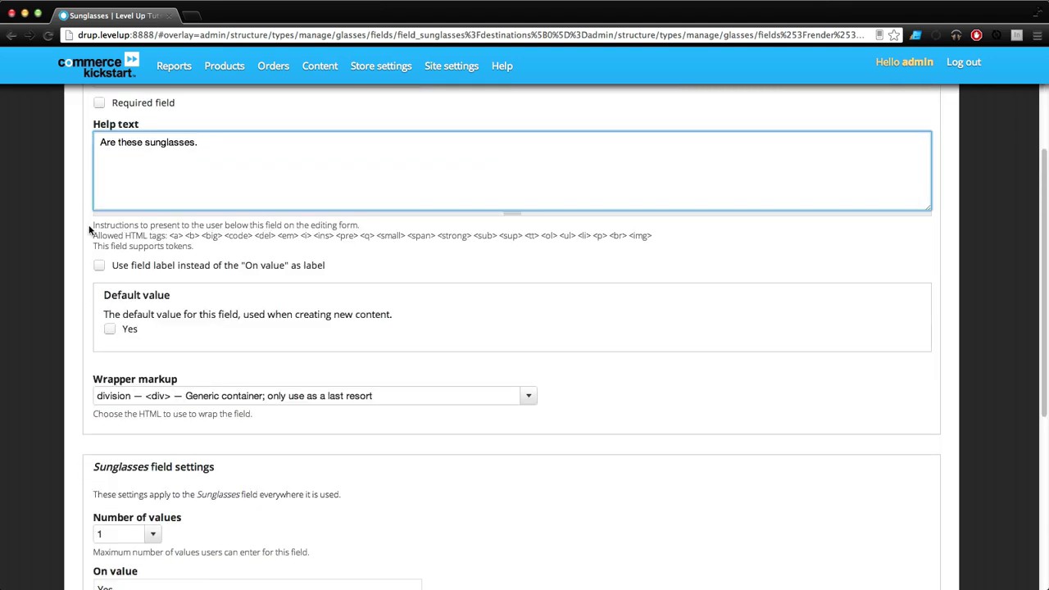
left_click(98, 265)
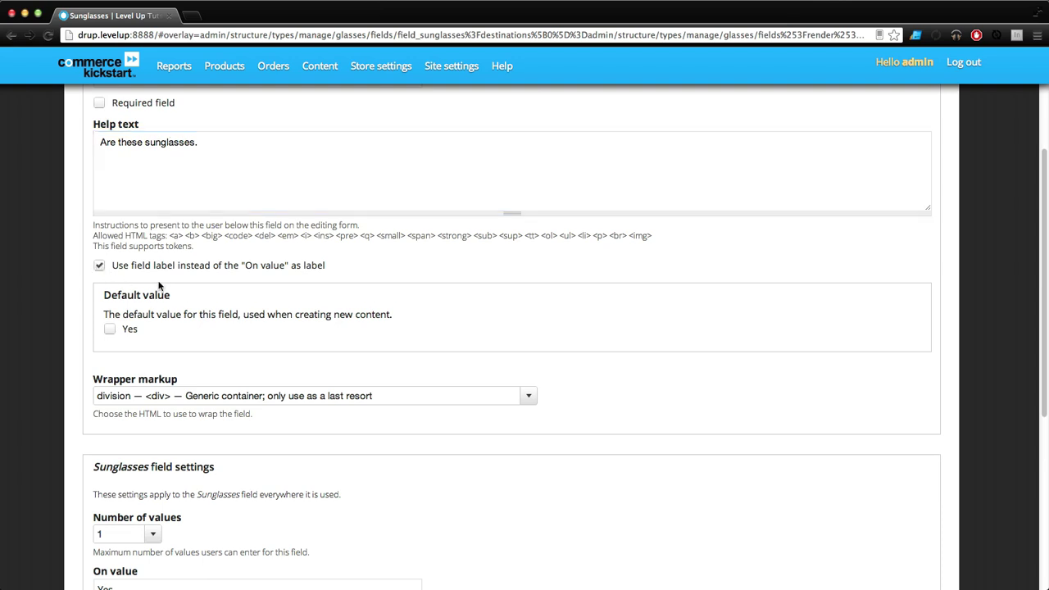
- Save the Sunglasses field's configuration and start creating a new product of the Glasses type
scroll(155, 285, "down", 5)
left_click(144, 393)
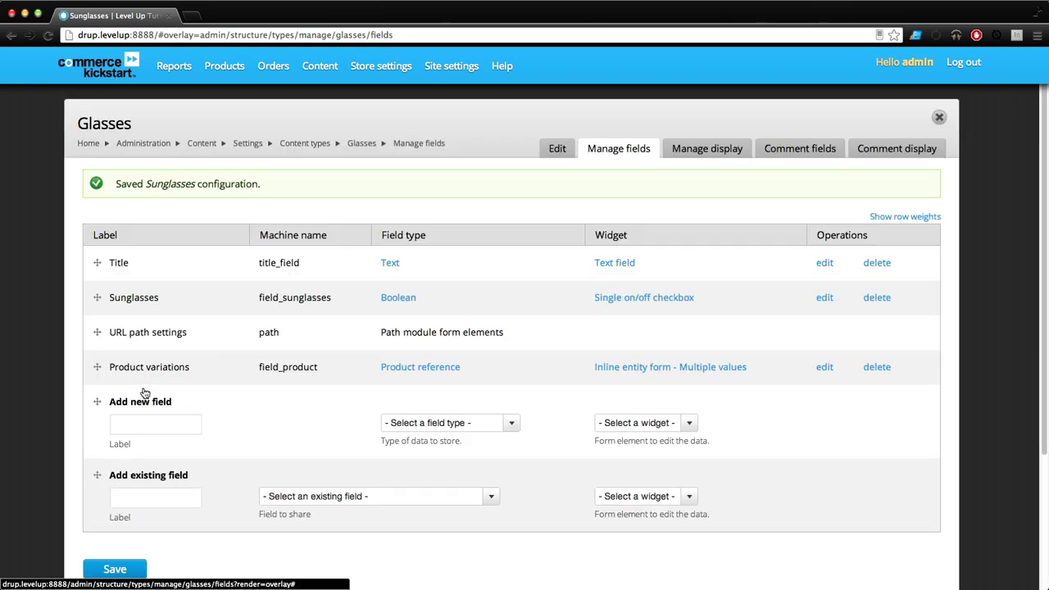
left_click(224, 66)
left_click(240, 137)
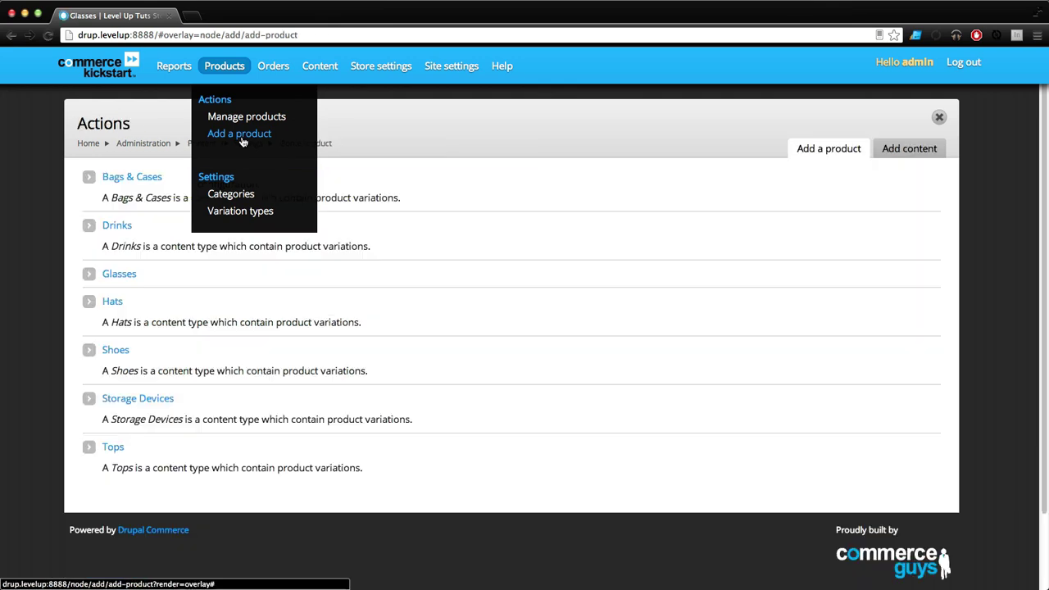
left_click(119, 276)
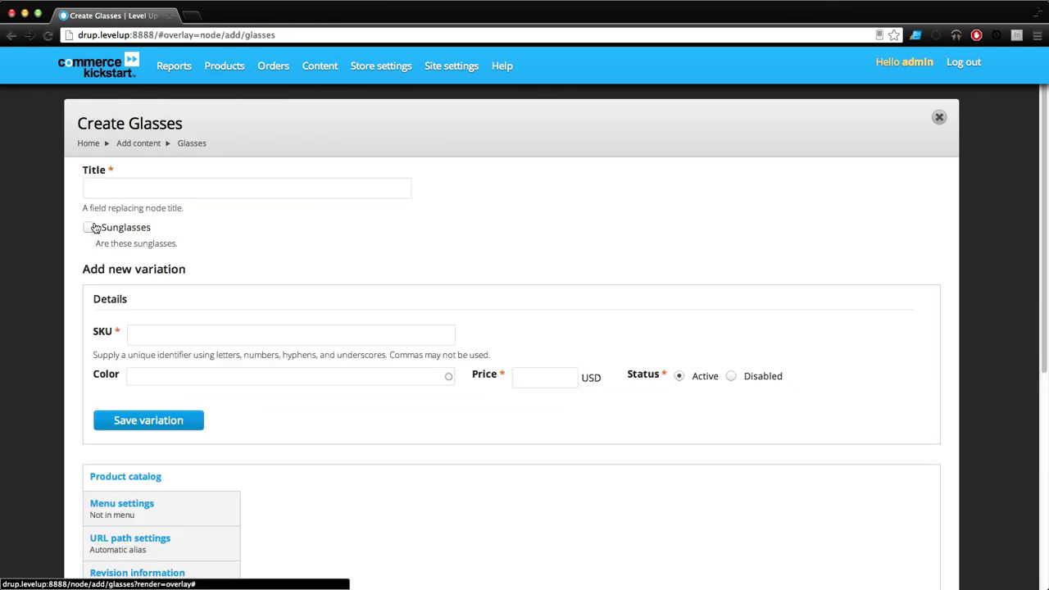
- Title the new product Aviators and mark it as sunglasses
left_click(107, 191)
type("Av")
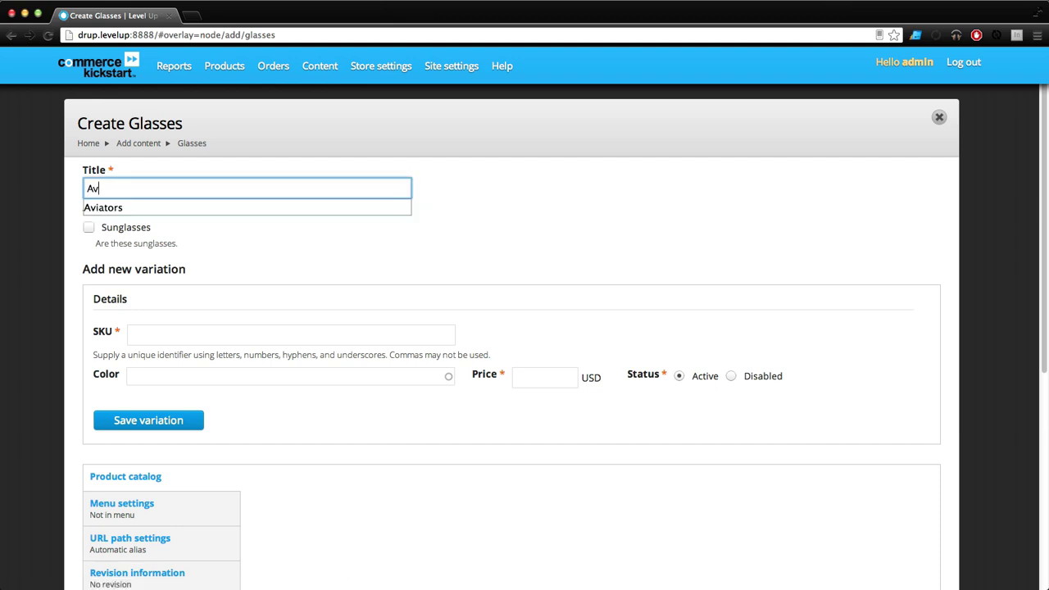
key("Down")
key("Return")
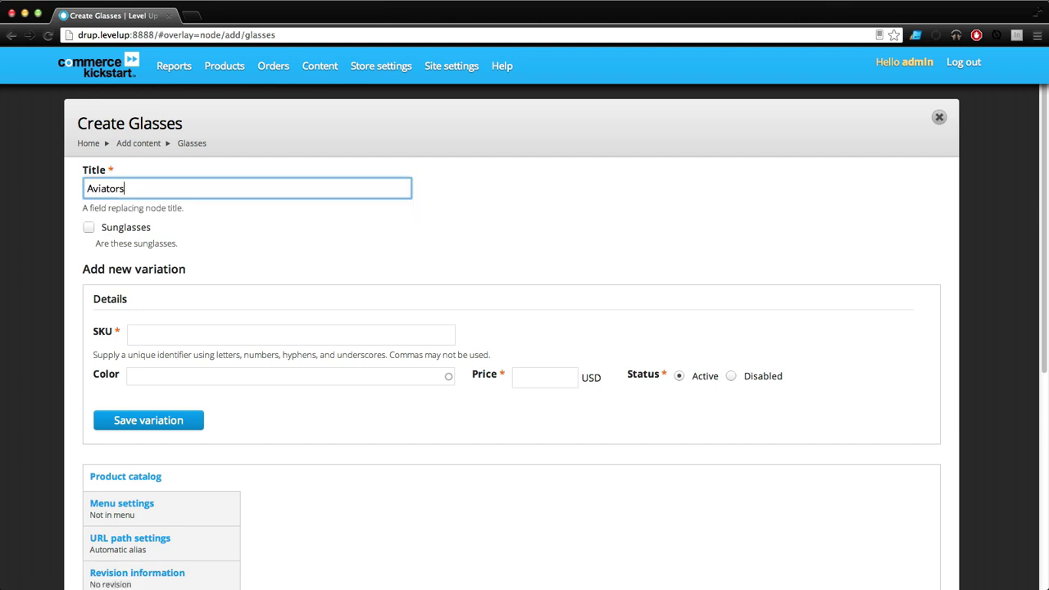
left_click(89, 228)
- Save a first product variation with SKU avi1, color Black and a price of 50 USD
left_click(132, 334)
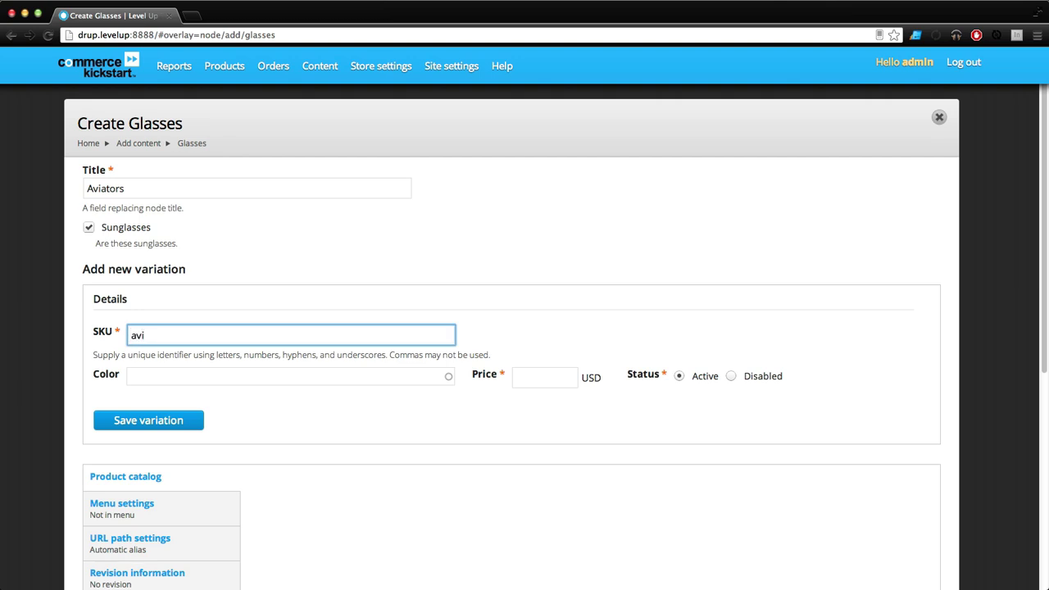
left_click(151, 374)
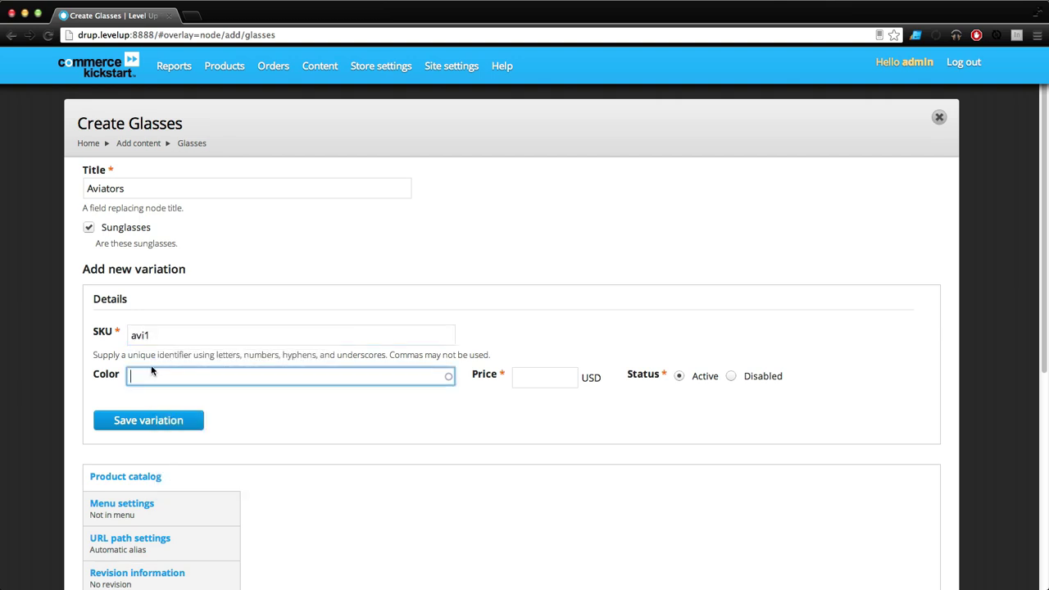
type("Black")
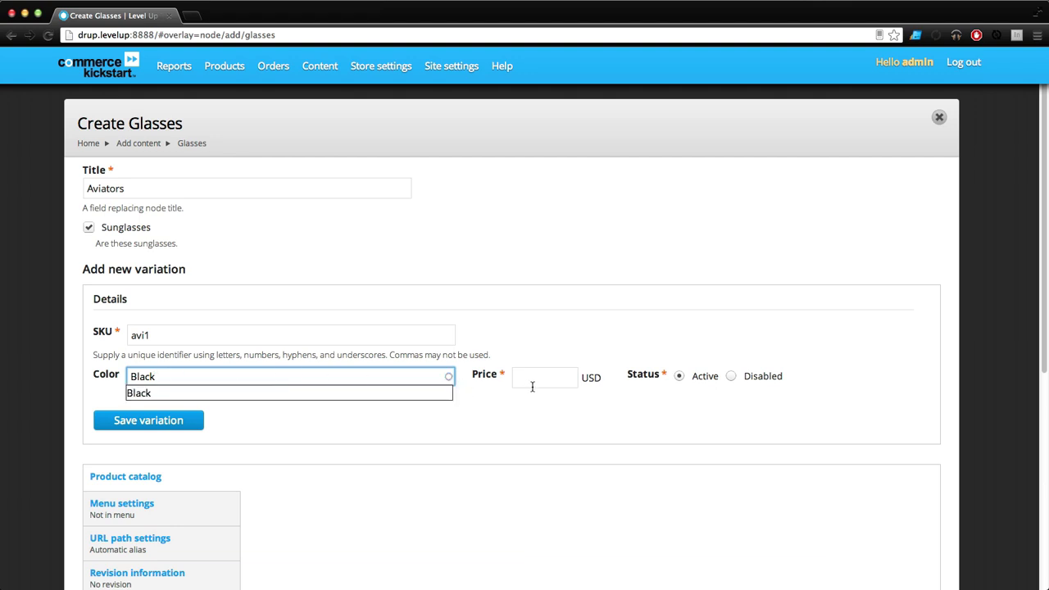
left_click(530, 382)
type("50")
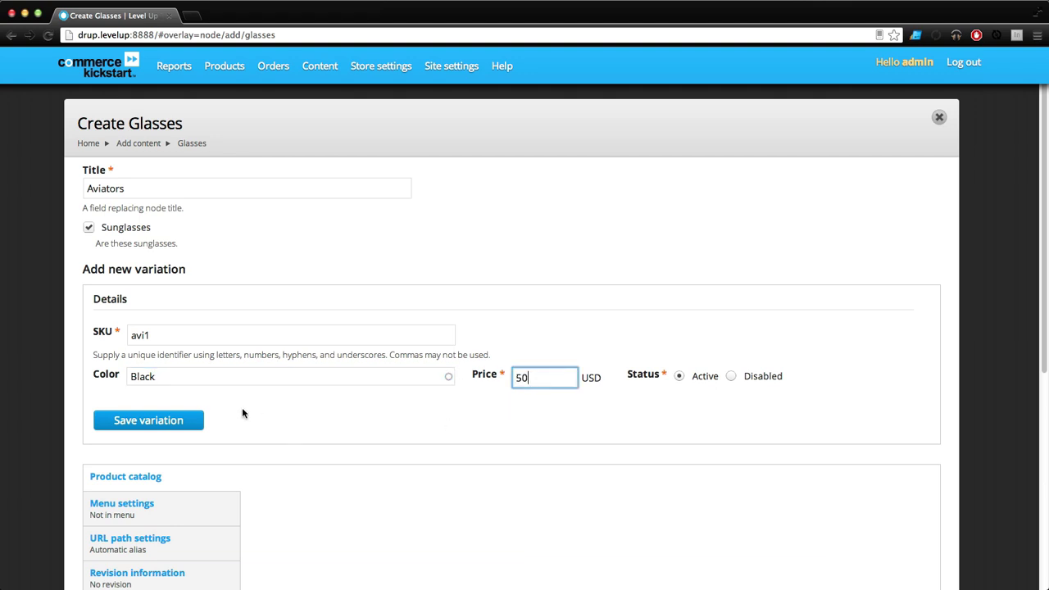
left_click(194, 418)
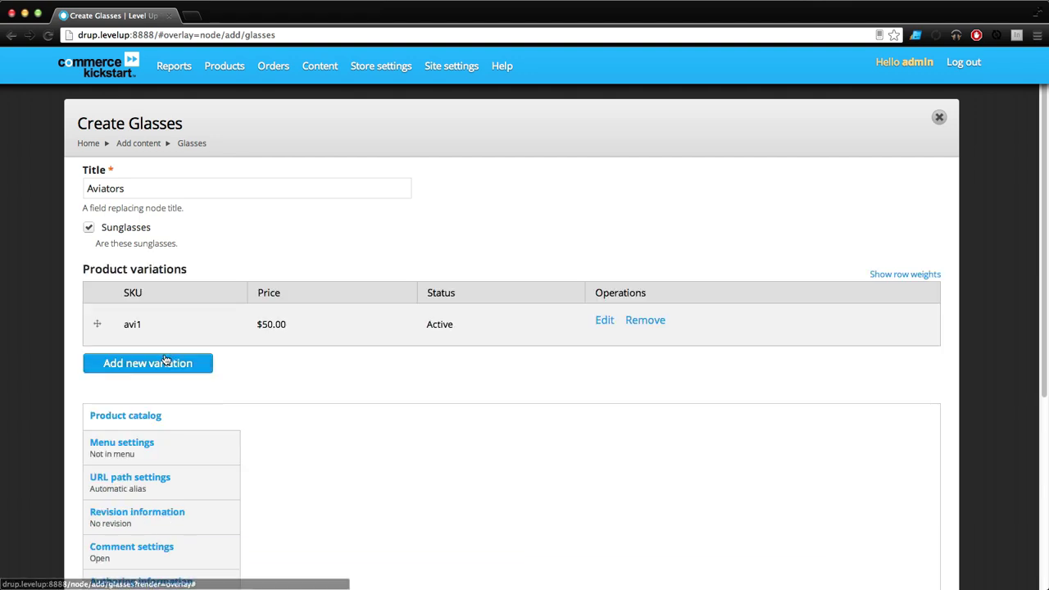
- Add and save a second product variation with SKU avi2, color Brown and a price of 50 USD
left_click(168, 363)
left_click(159, 433)
type("q")
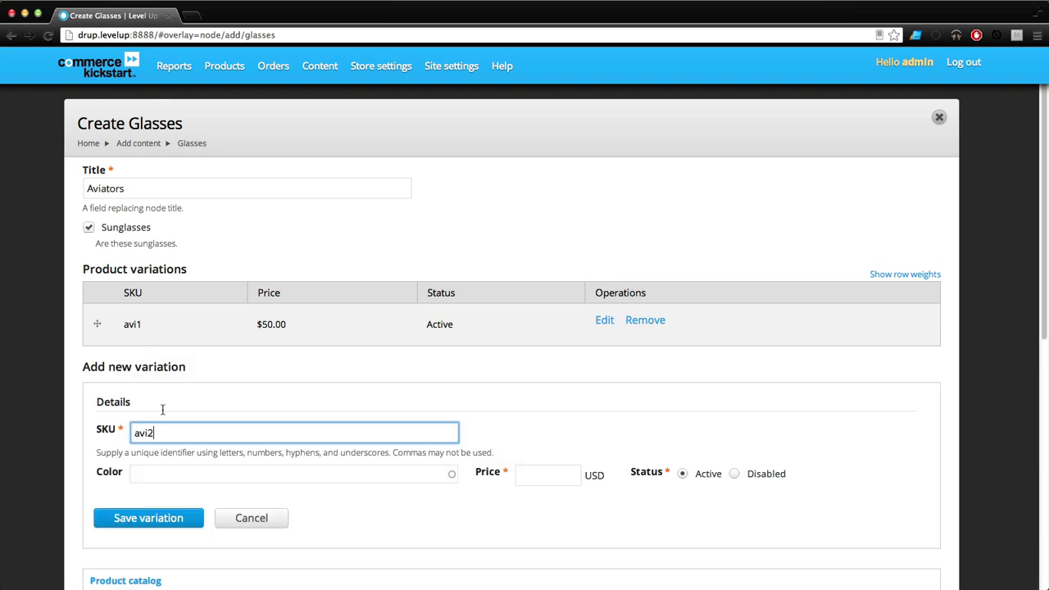
left_click(164, 475)
type("Brown")
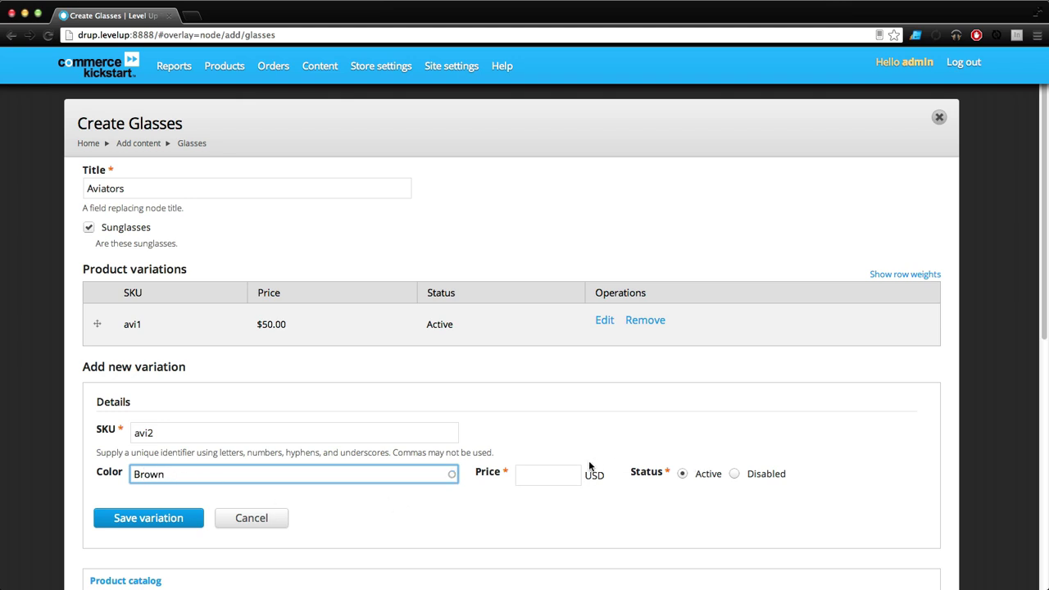
left_click(556, 473)
type("50")
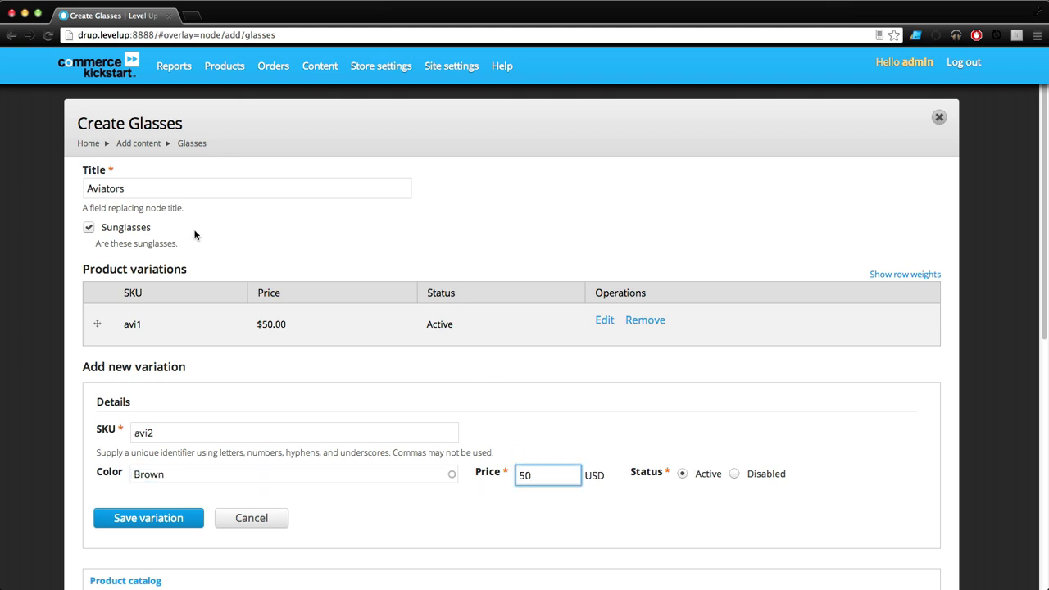
scroll(195, 249, "down", 3)
left_click(164, 326)
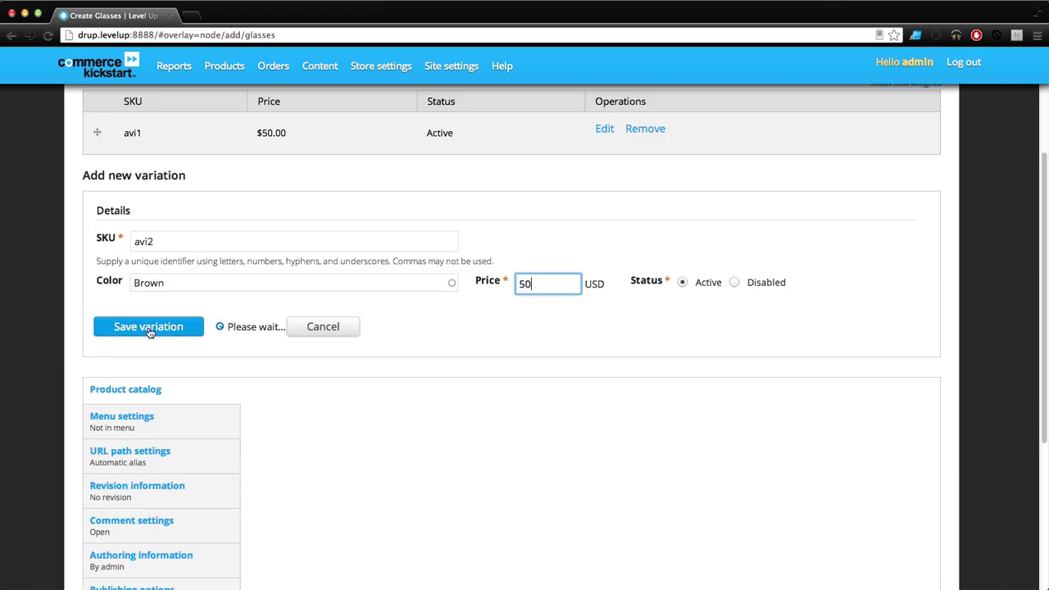
- Save the Aviators product with its variations
scroll(182, 274, "up", 3)
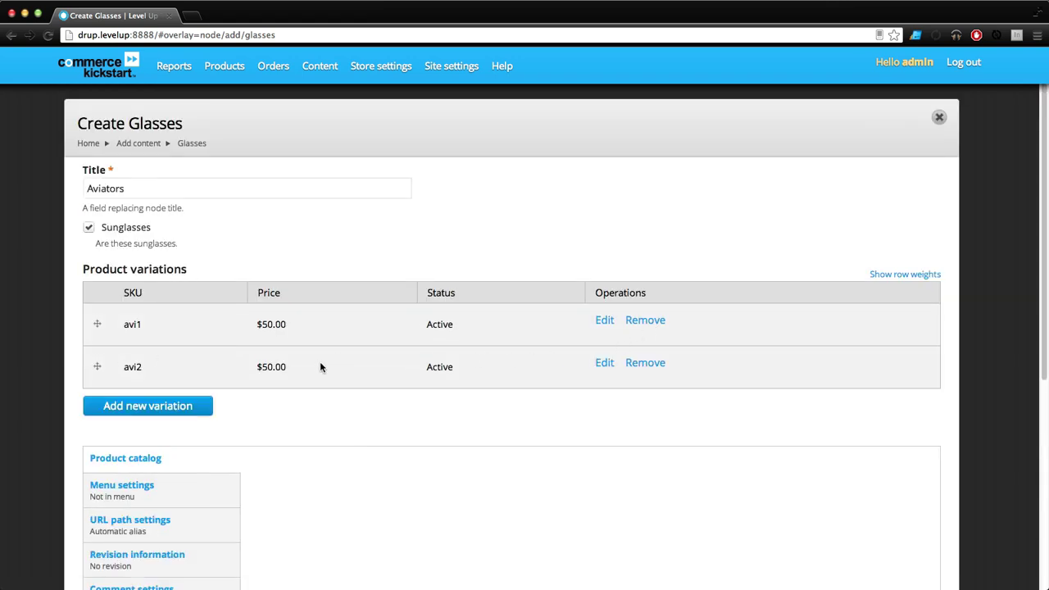
scroll(299, 354, "down", 5)
left_click(129, 387)
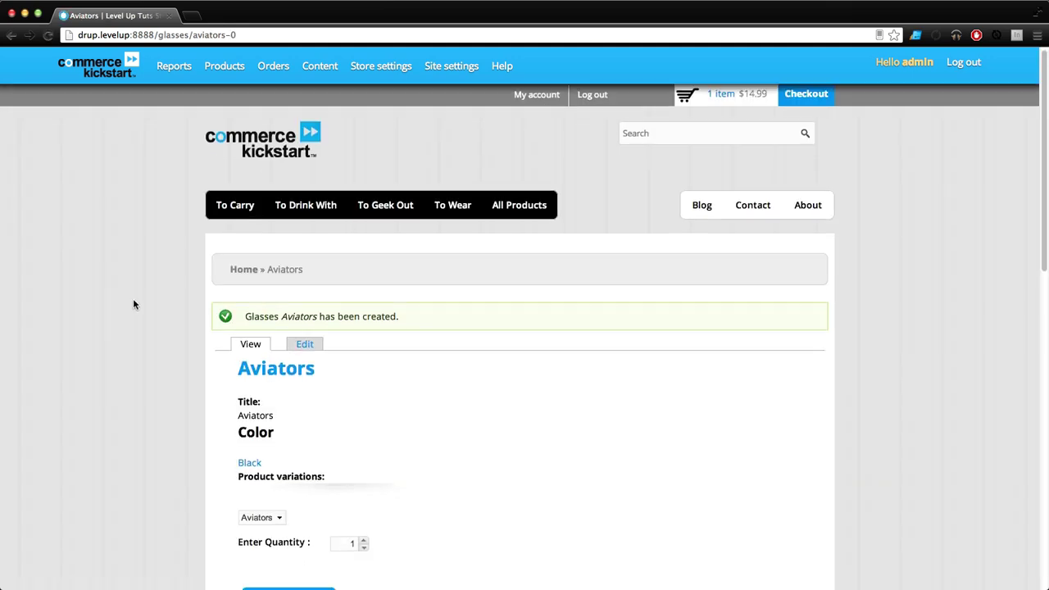
- Examine the Aviators product page and switch between its two variations to compare the displayed color
scroll(222, 319, "down", 3)
scroll(222, 323, "up", 3)
scroll(296, 415, "down", 3)
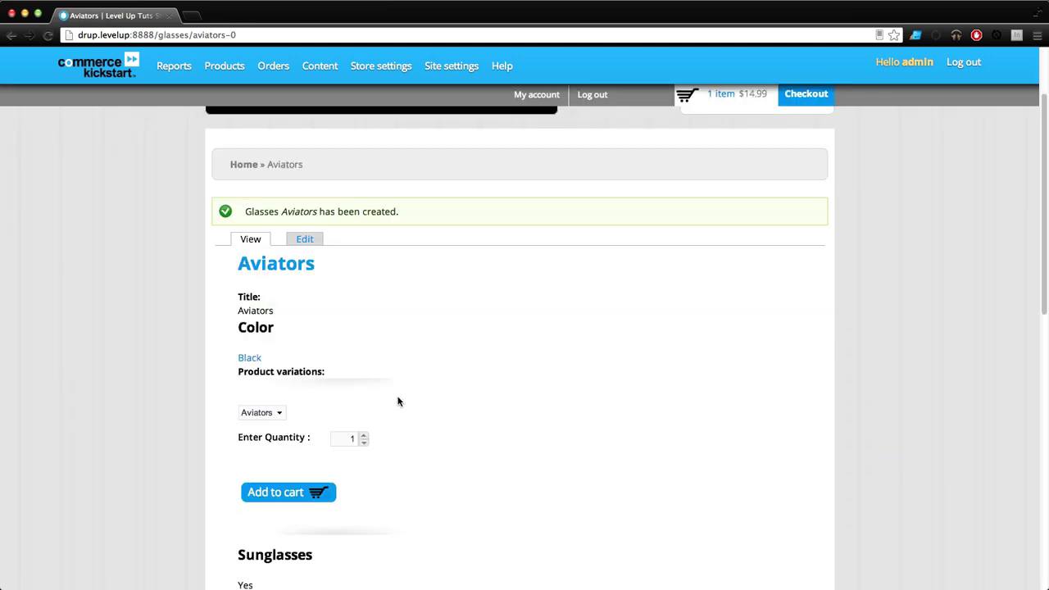
left_click(260, 412)
scroll(335, 336, "down", 3)
scroll(345, 336, "up", 3)
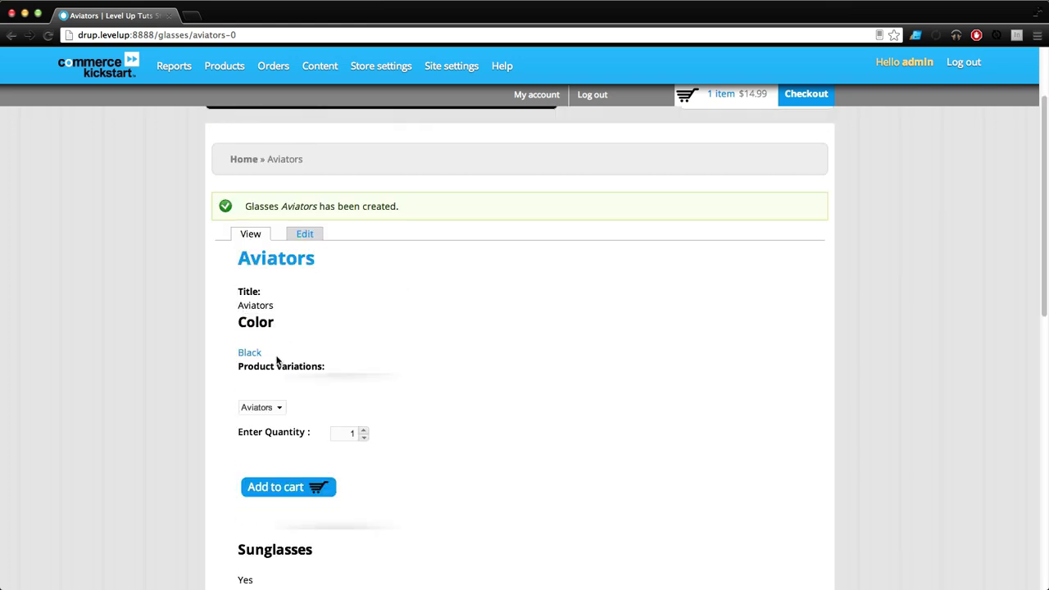
left_click(264, 409)
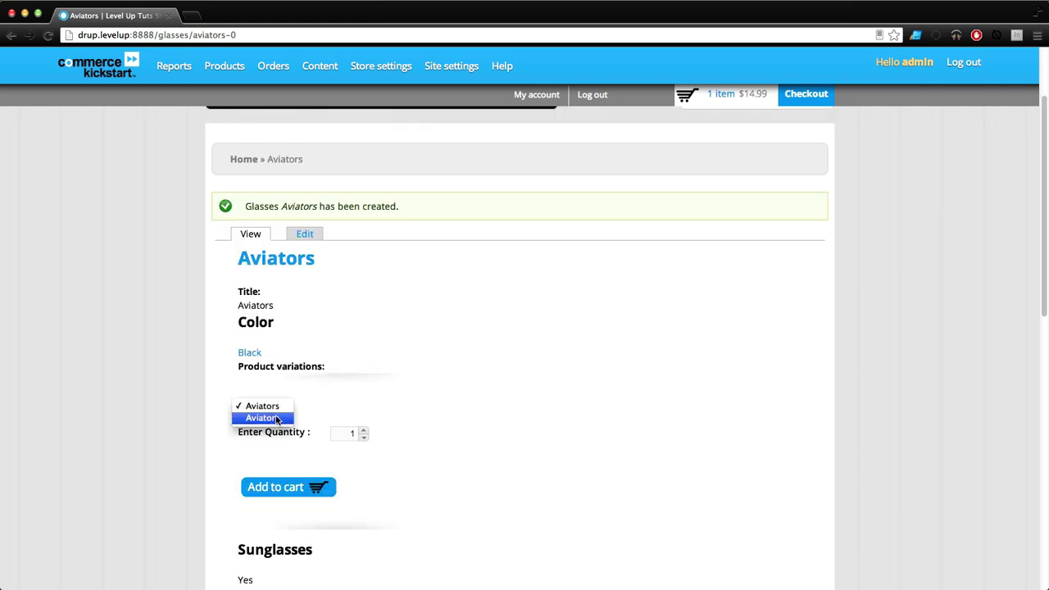
left_click(277, 419)
scroll(279, 414, "down", 10)
scroll(314, 427, "up", 6)
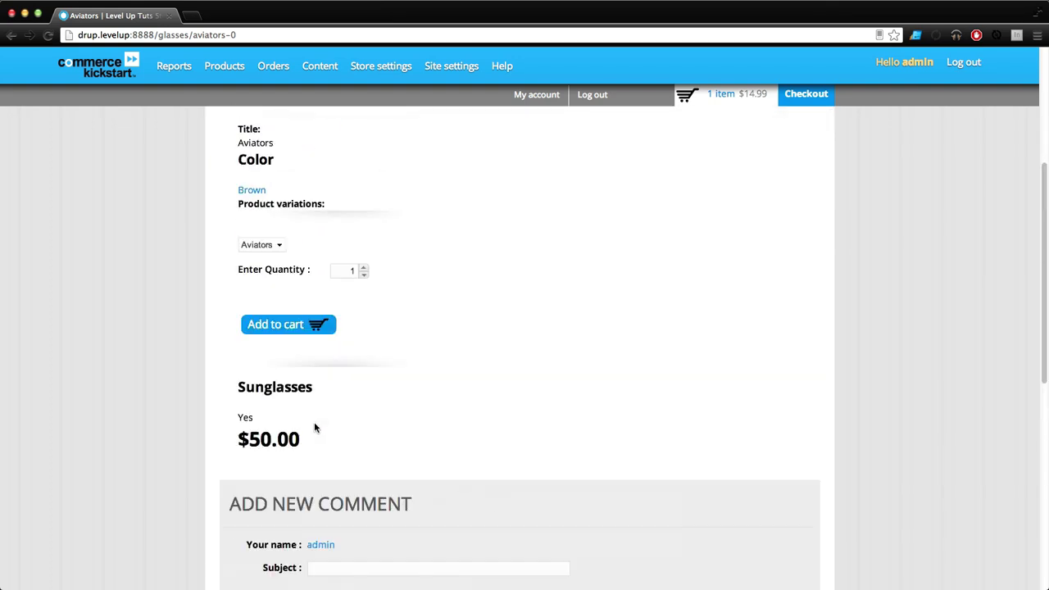
left_click(276, 245)
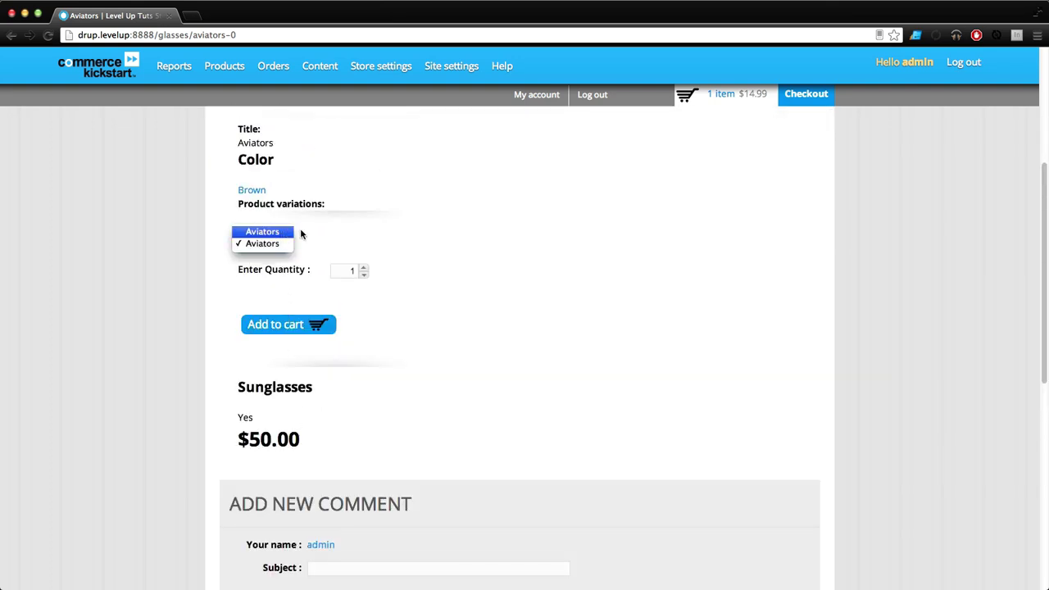
left_click(297, 229)
scroll(245, 204, "up", 1)
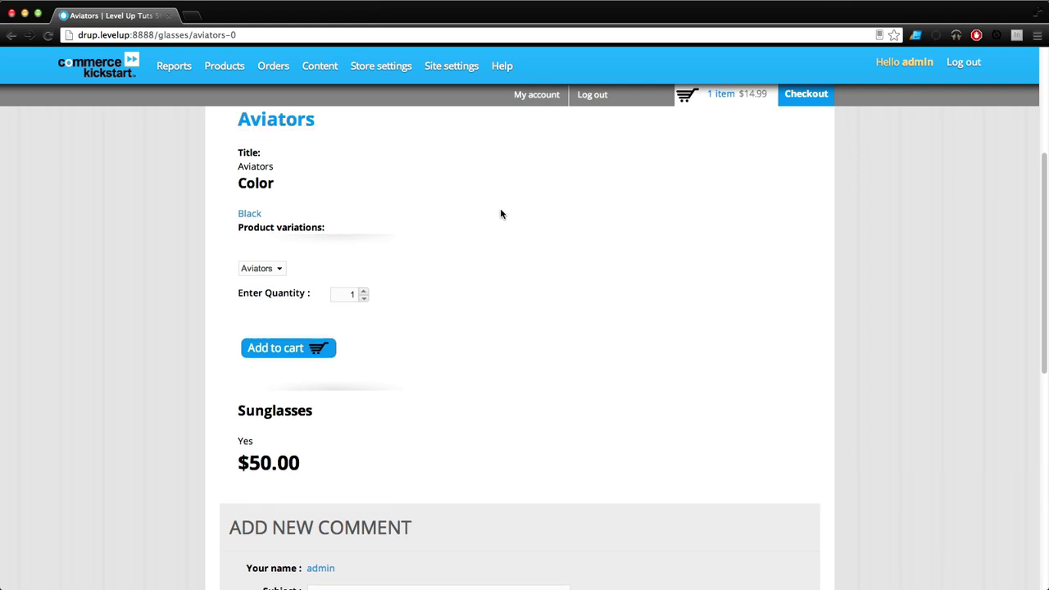
- Open the Color field's settings for the Glasses product variation type
mouse_move(241, 118)
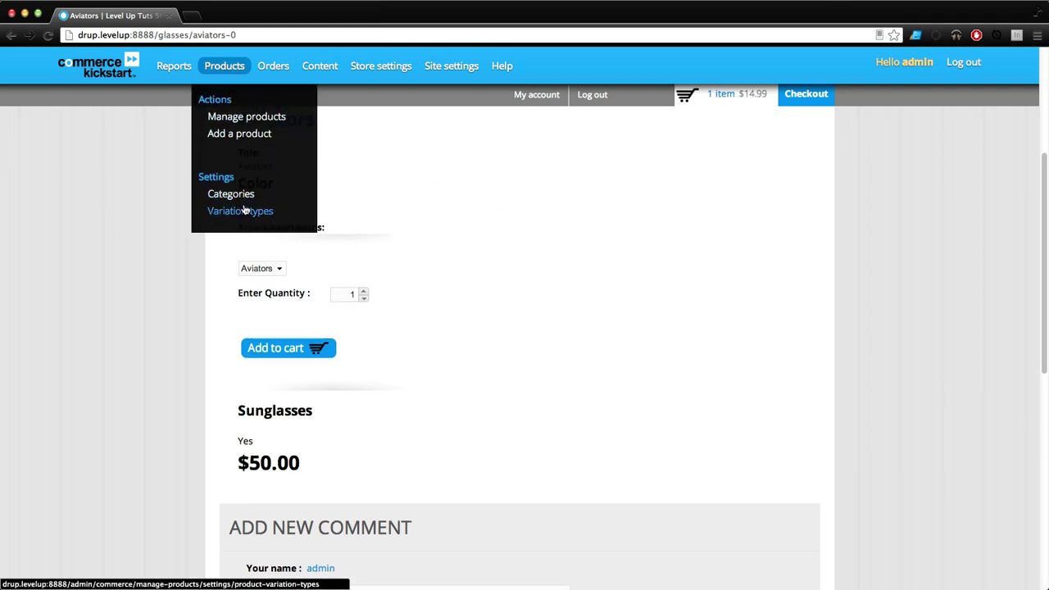
left_click(246, 211)
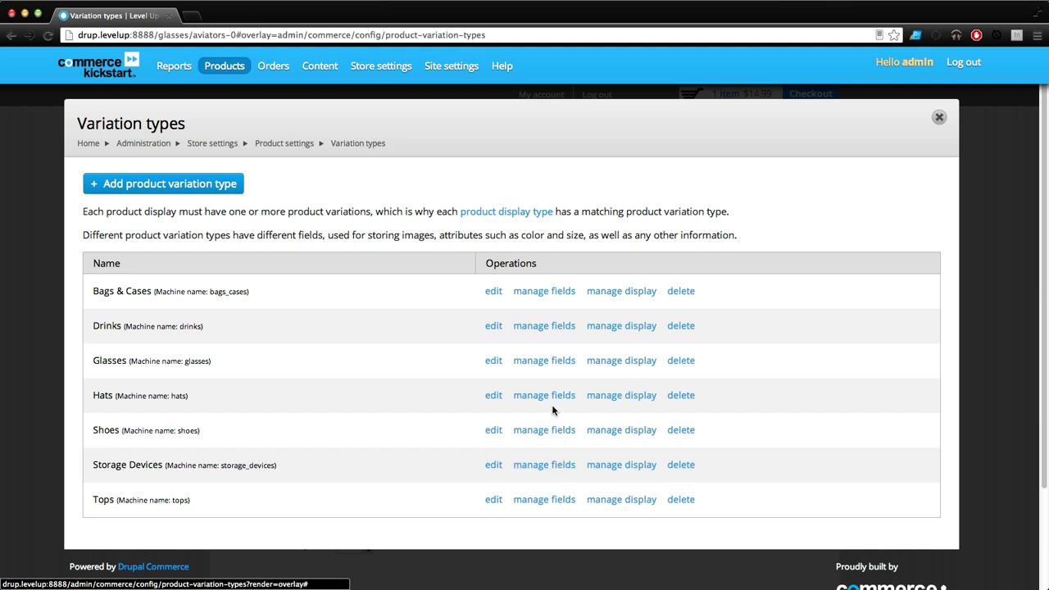
left_click(544, 361)
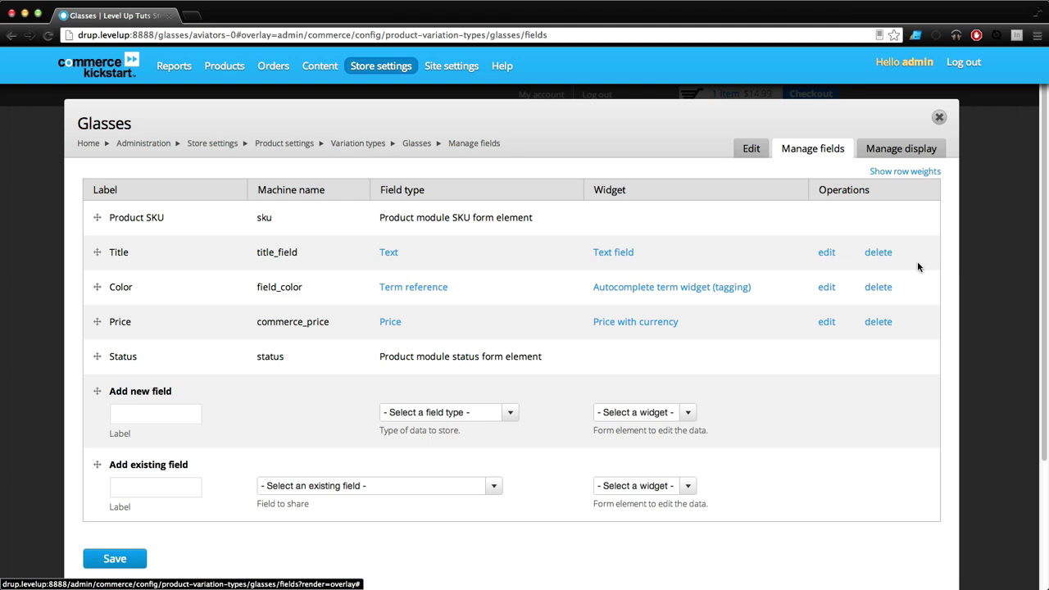
left_click(819, 289)
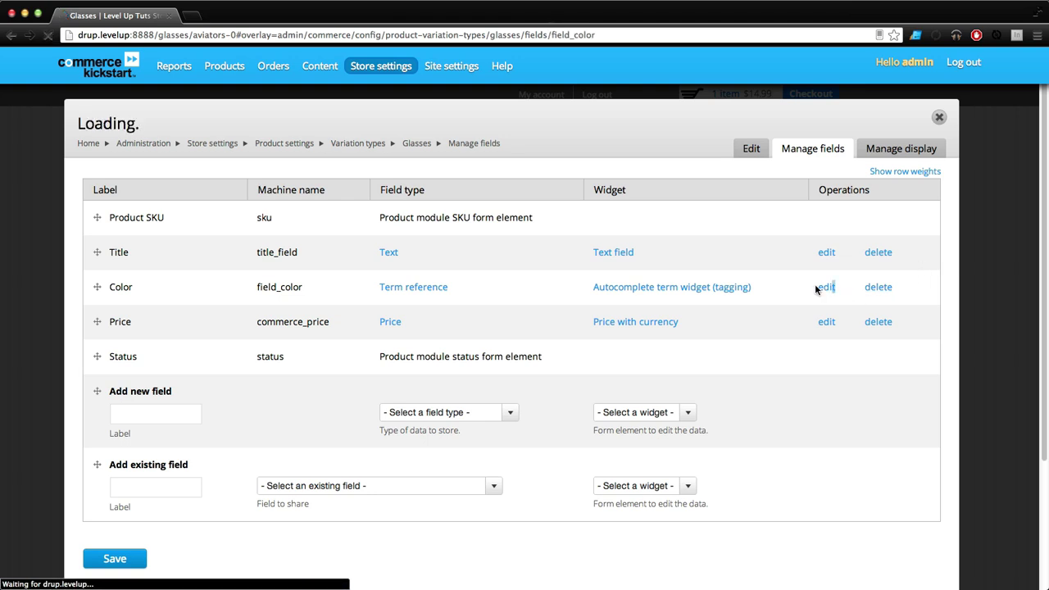
- Enable Color as an attribute field on Add to Cart forms with the Radio buttons selection widget, and save the settings
scroll(502, 327, "down", 1)
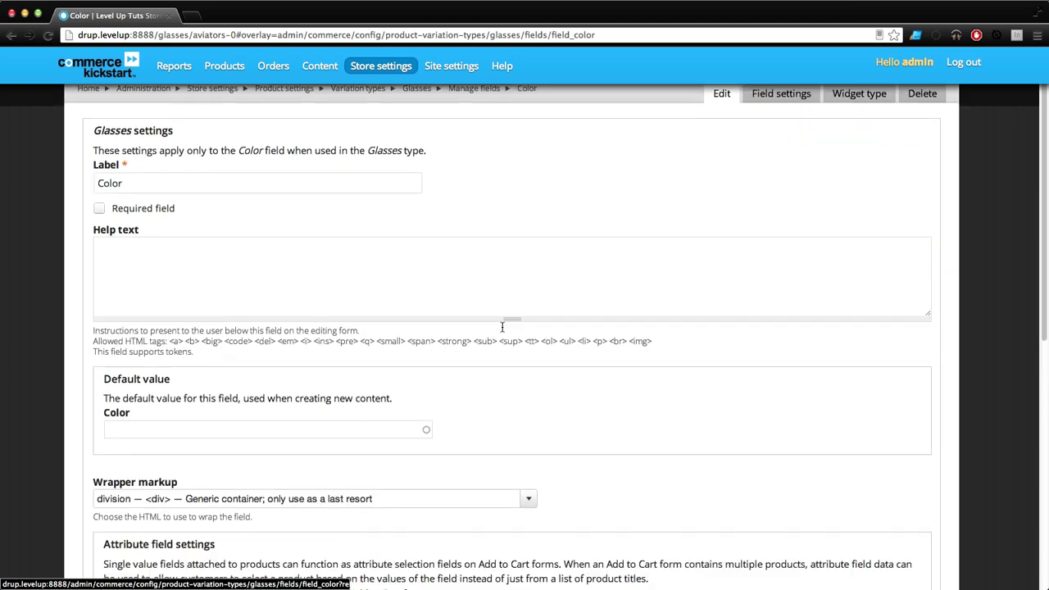
scroll(503, 327, "down", 5)
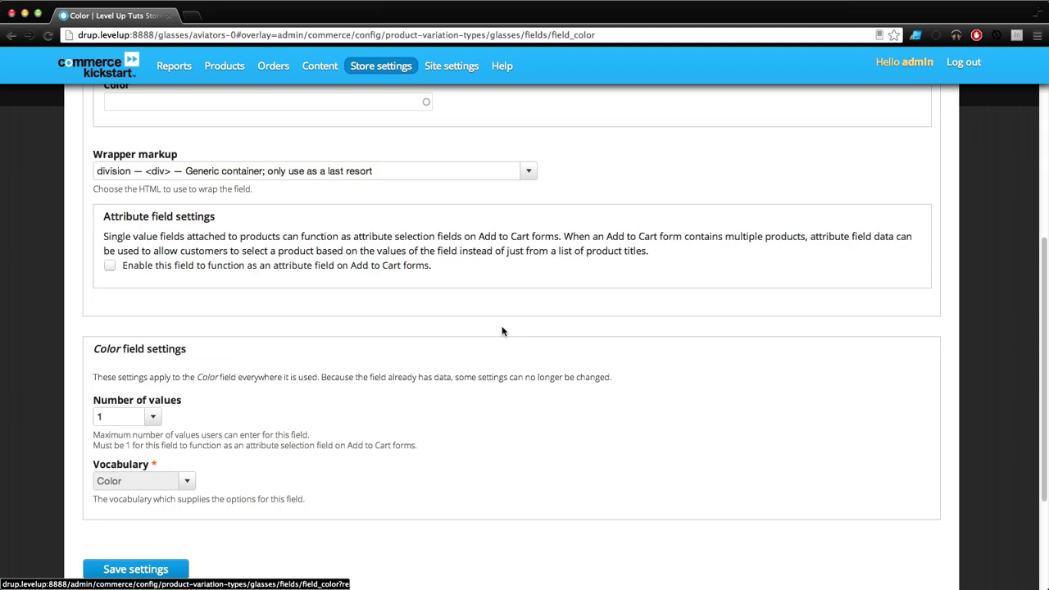
left_click_drag(135, 236, 509, 237)
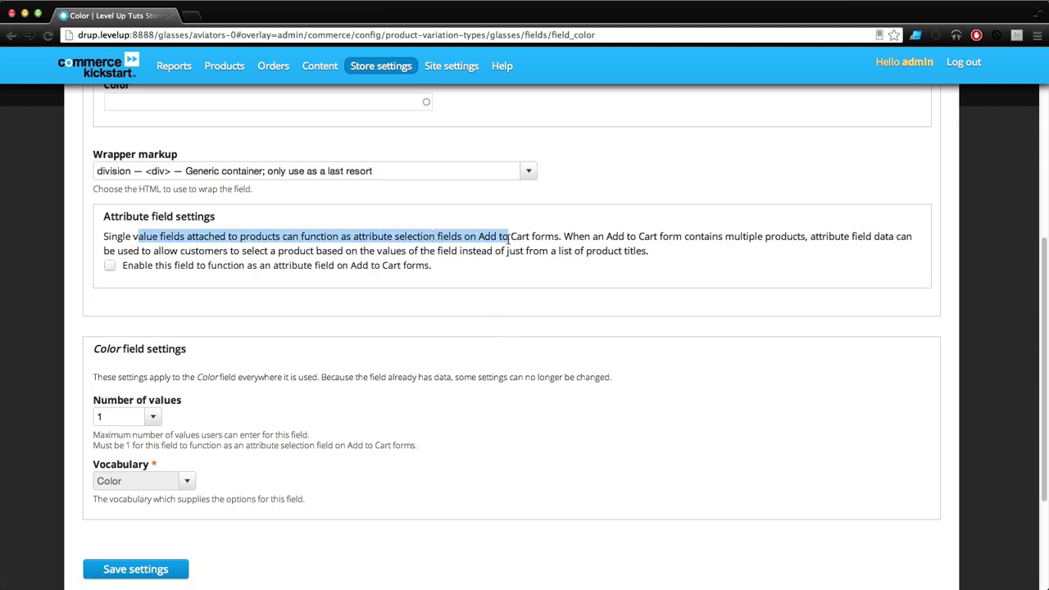
left_click(502, 236)
left_click_drag(573, 236, 575, 251)
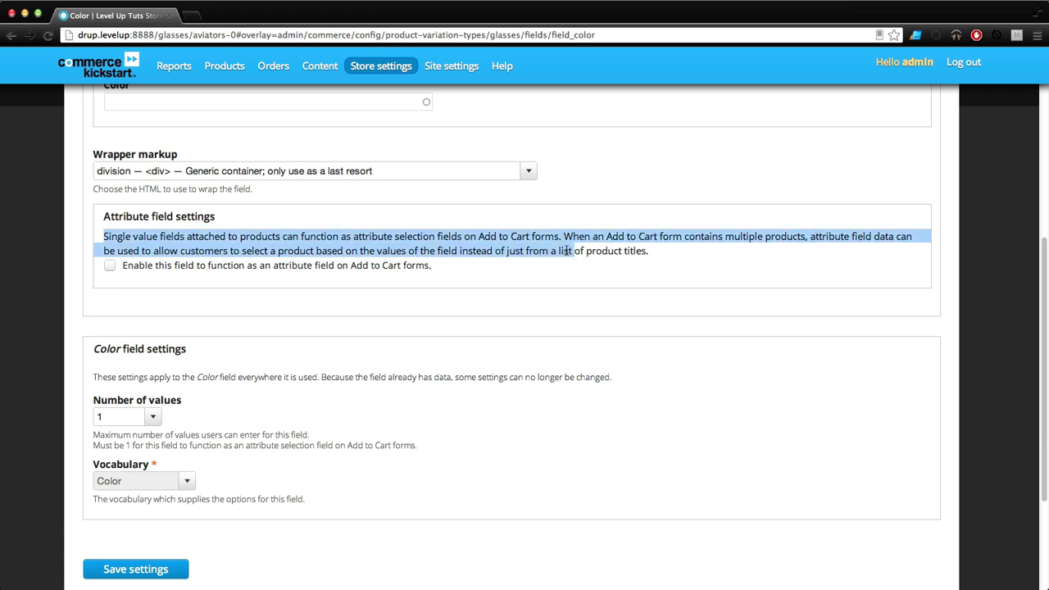
left_click(573, 252)
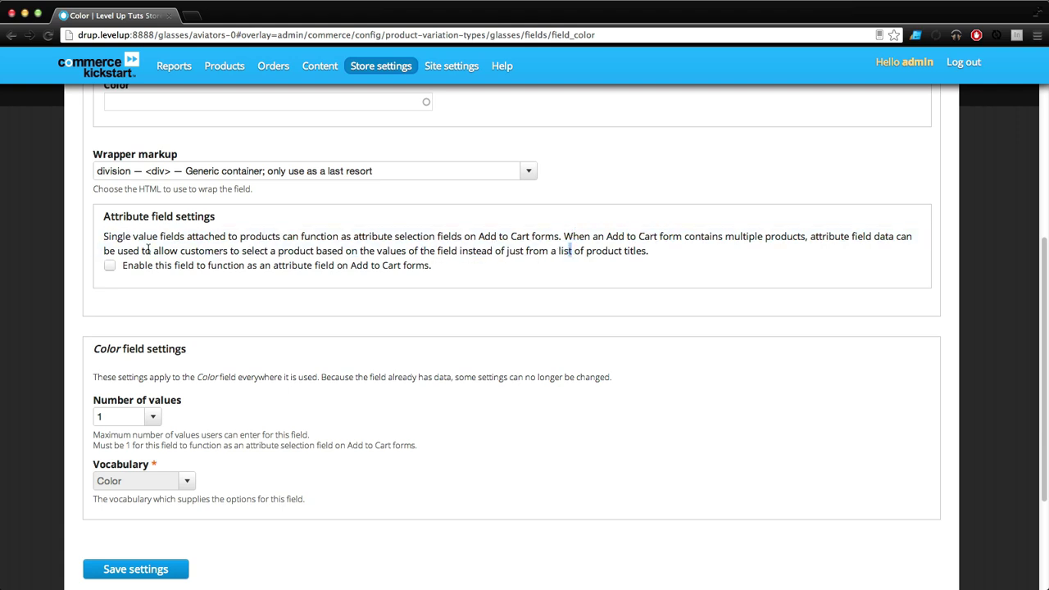
left_click_drag(140, 251, 238, 250)
left_click(238, 251)
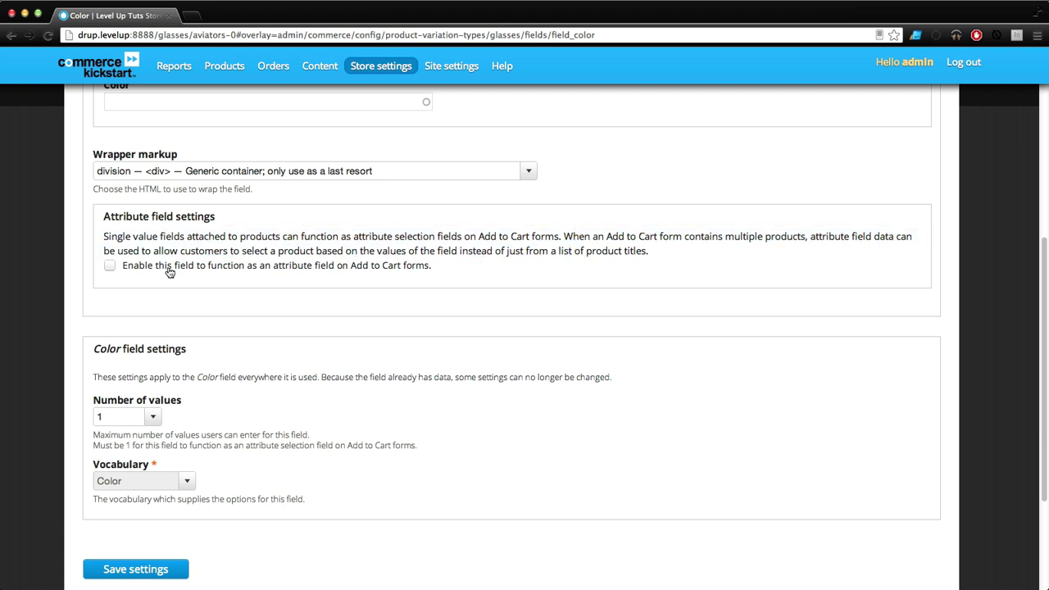
left_click(107, 267)
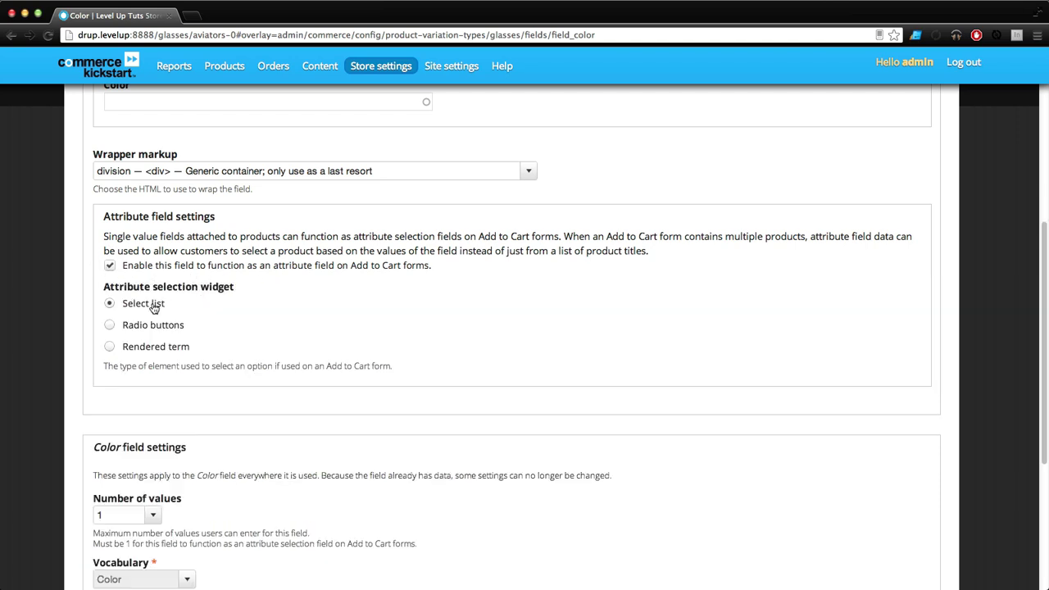
left_click(110, 327)
scroll(137, 352, "down", 4)
left_click(135, 493)
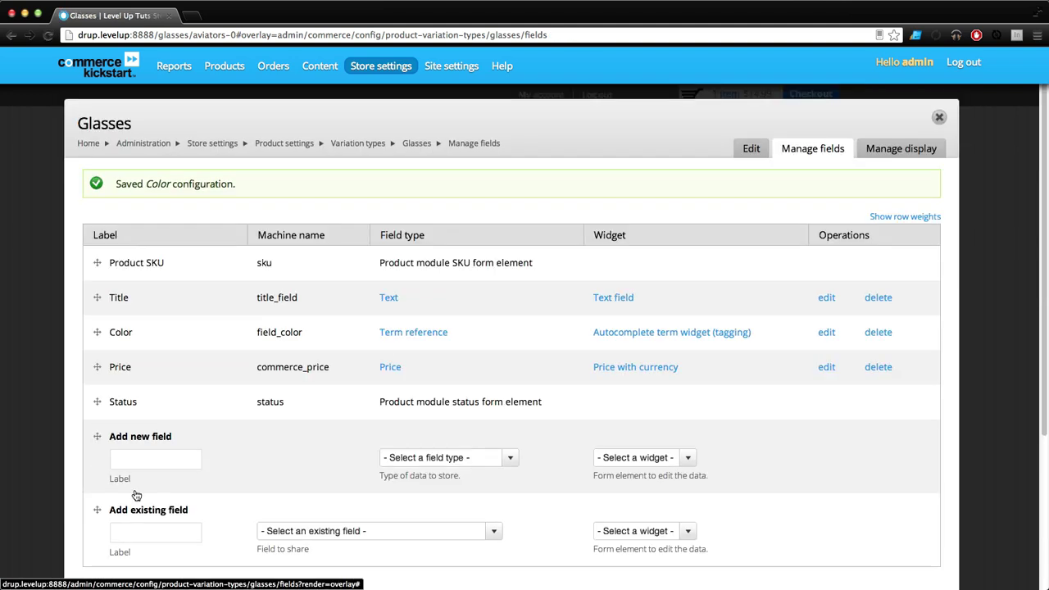
- Return to the Aviators product page and test its color selection by switching between Black and Brown
left_click(940, 118)
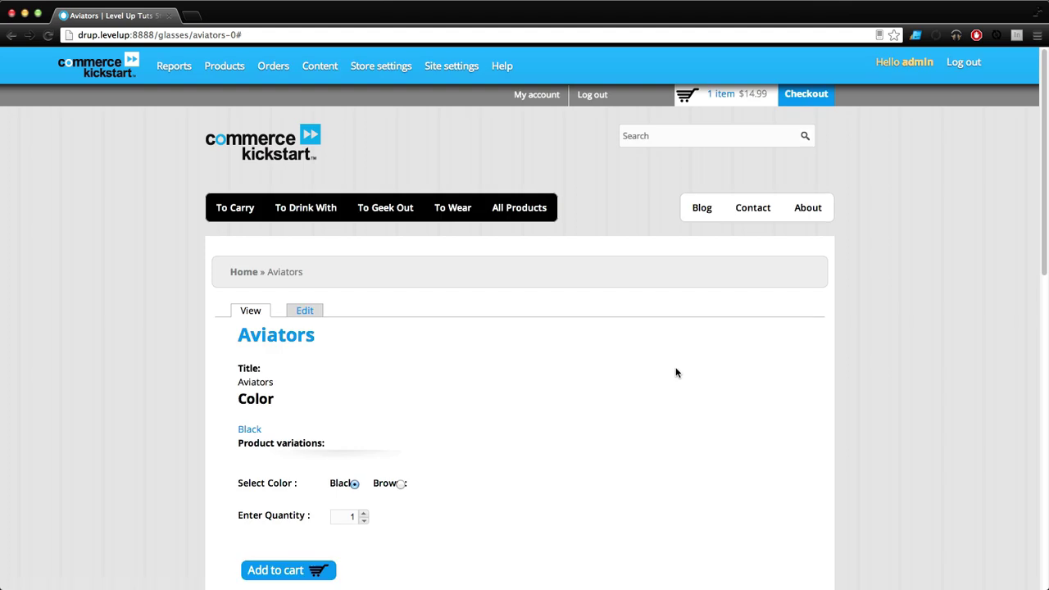
scroll(668, 378, "down", 2)
scroll(549, 398, "down", 1)
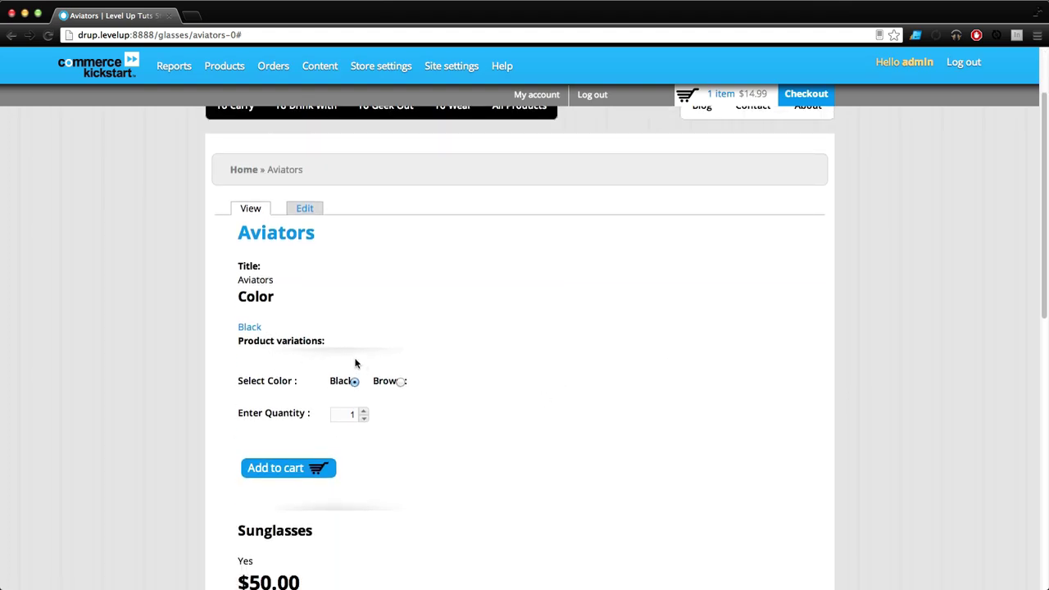
left_click(400, 382)
left_click(355, 382)
left_click(399, 382)
scroll(405, 407, "down", 4)
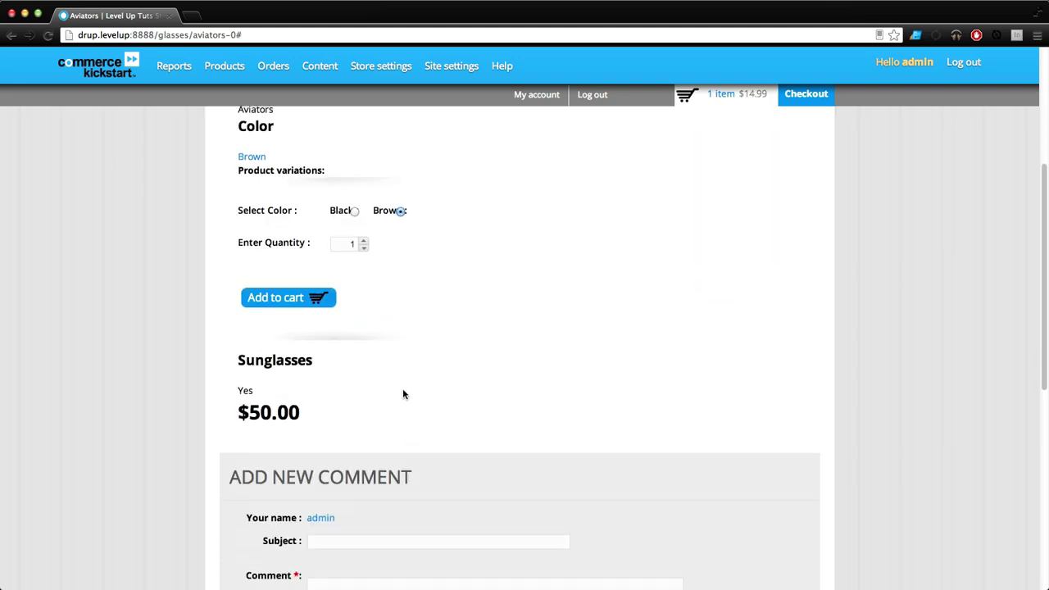
scroll(403, 394, "up", 5)
scroll(397, 457, "down", 4)
scroll(397, 459, "down", 8)
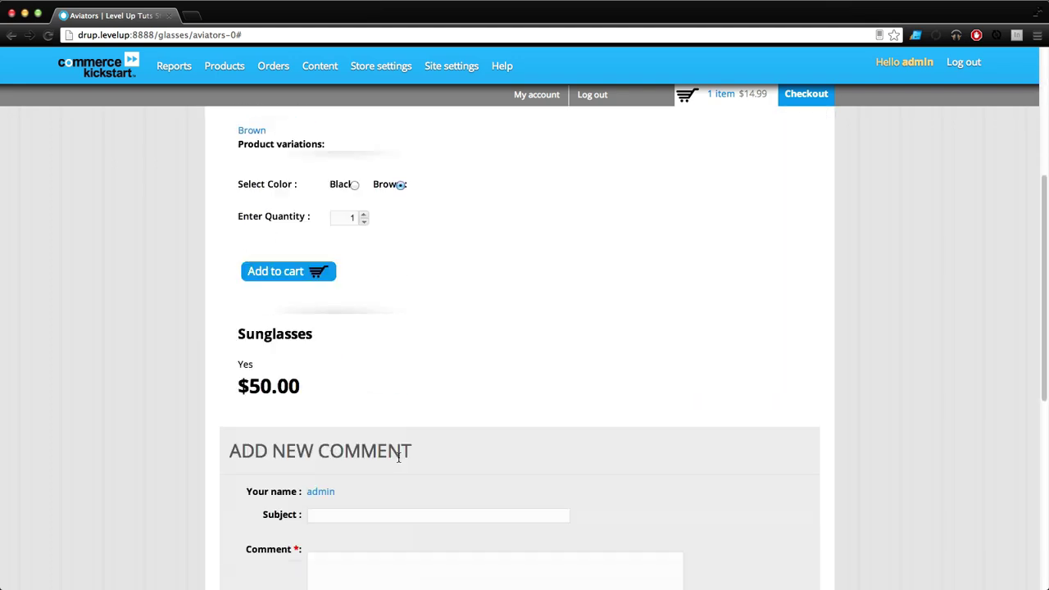
scroll(399, 459, "up", 8)
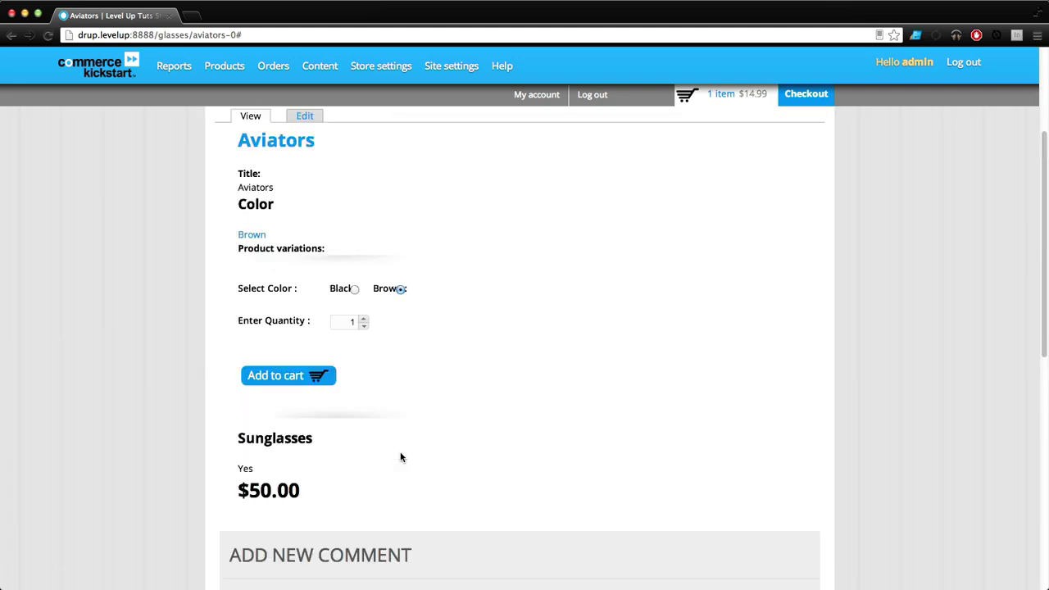
left_click(356, 289)
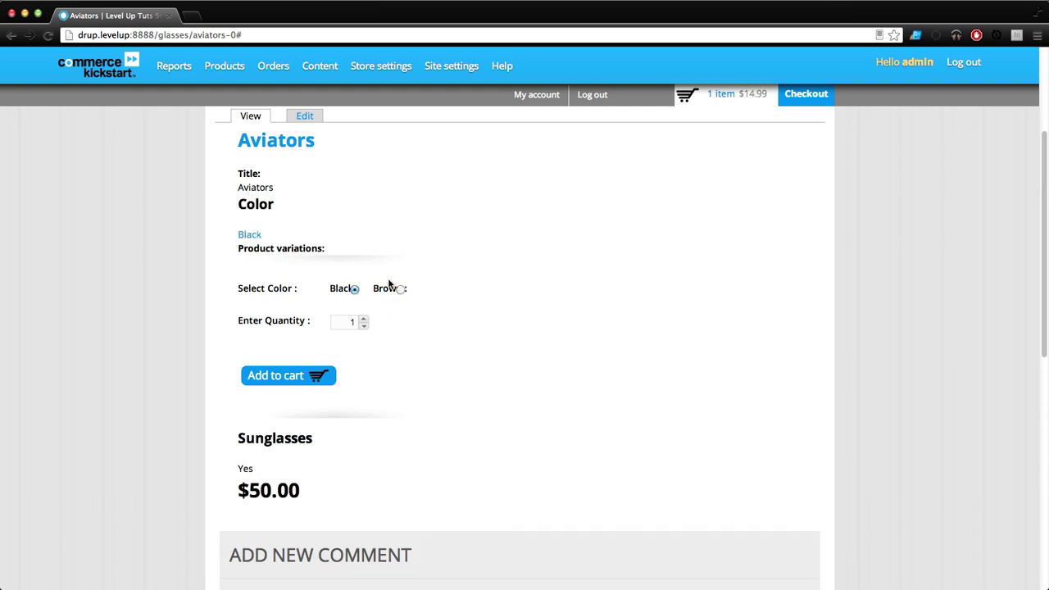